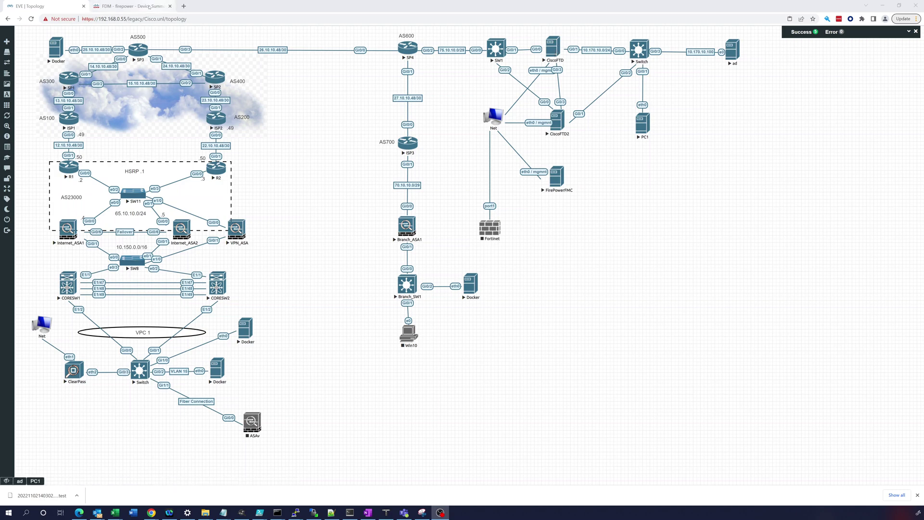
- Switch from the EVE-NG lab topology to the Firepower Device Manager device summary
click(149, 8)
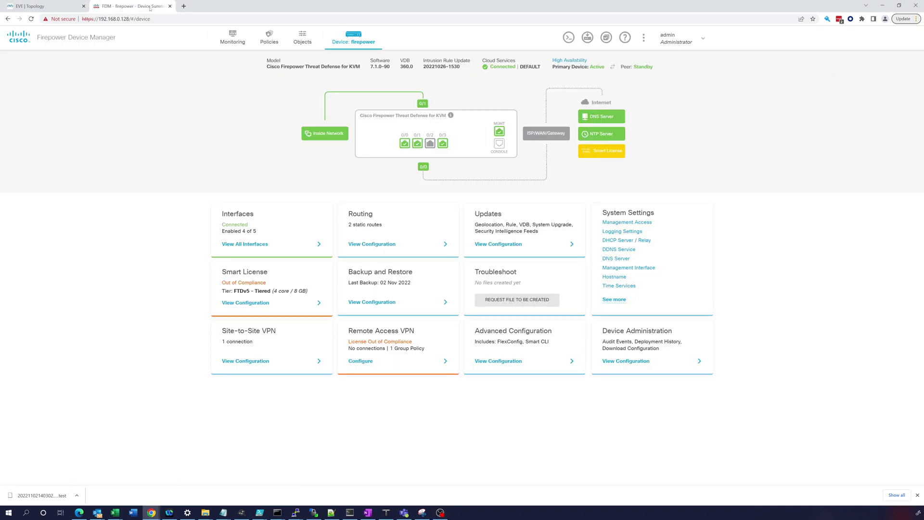
- Start a new network object named ra-vpn-network, with 10.170.20.0/24 typed into the description
click(305, 41)
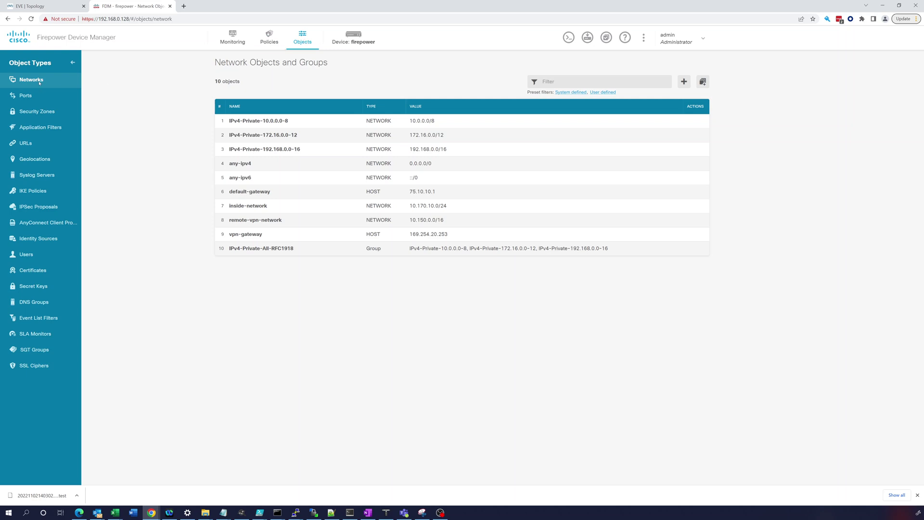
click(683, 82)
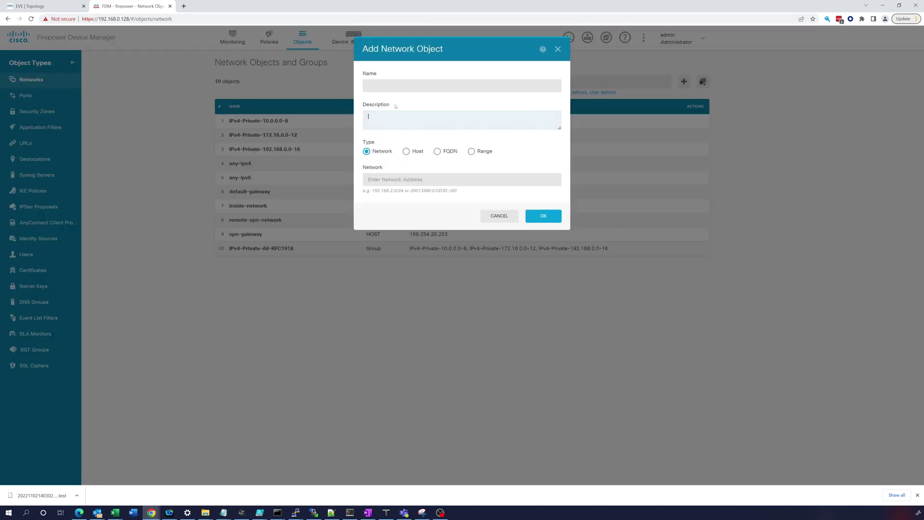
click(385, 86)
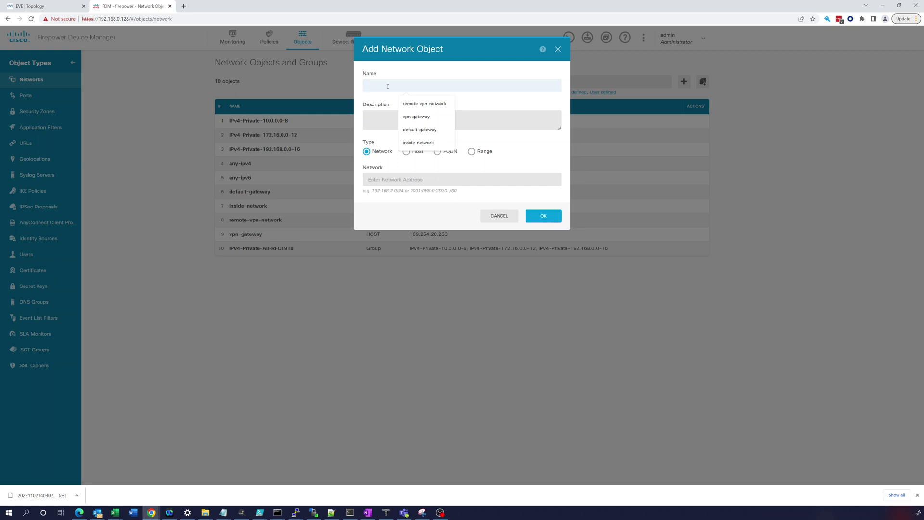
text(ra)
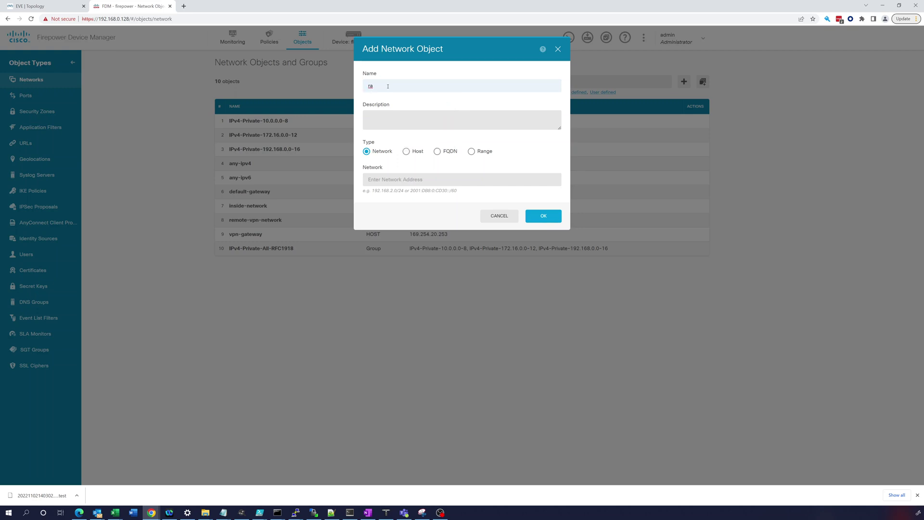
text(-vpn-network)
key(Tab)
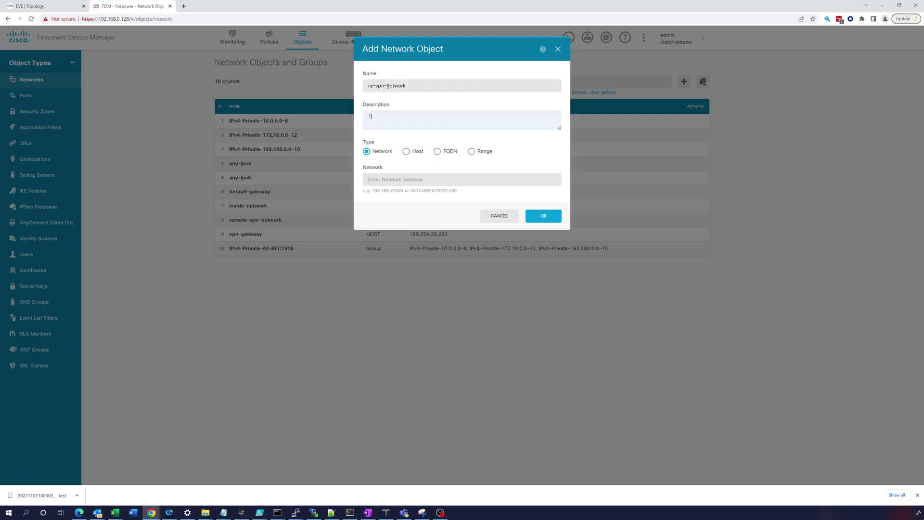
text(10.170.20.0/24)
click(539, 216)
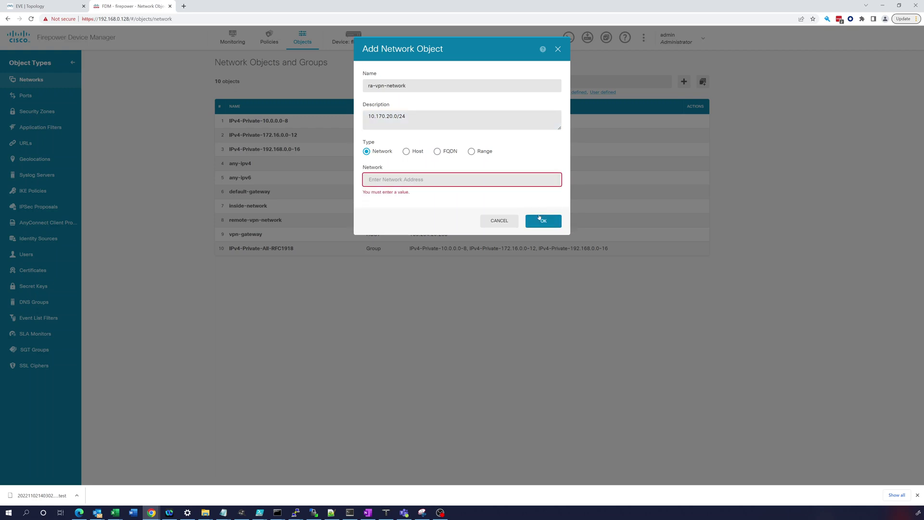
- Move 10.170.20.0/24 from the description into the Network field and save ra-vpn-network
click(426, 180)
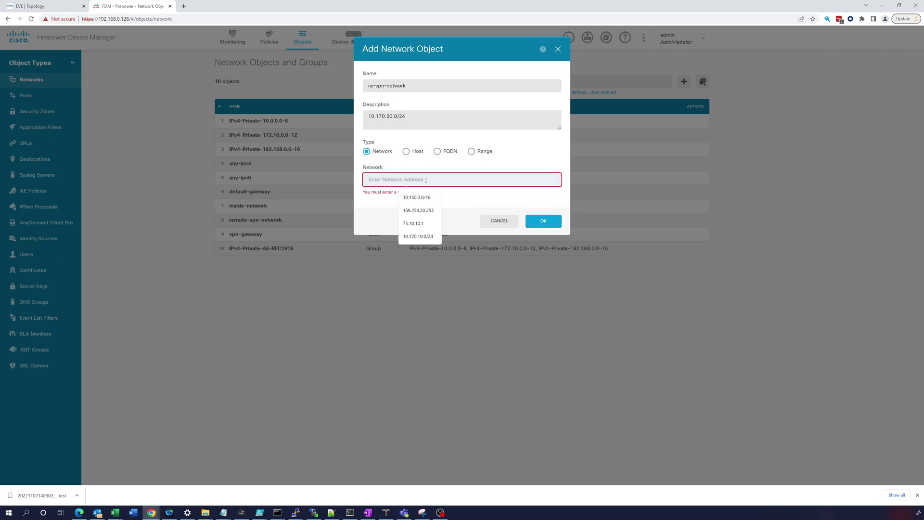
drag(414, 116, 357, 118)
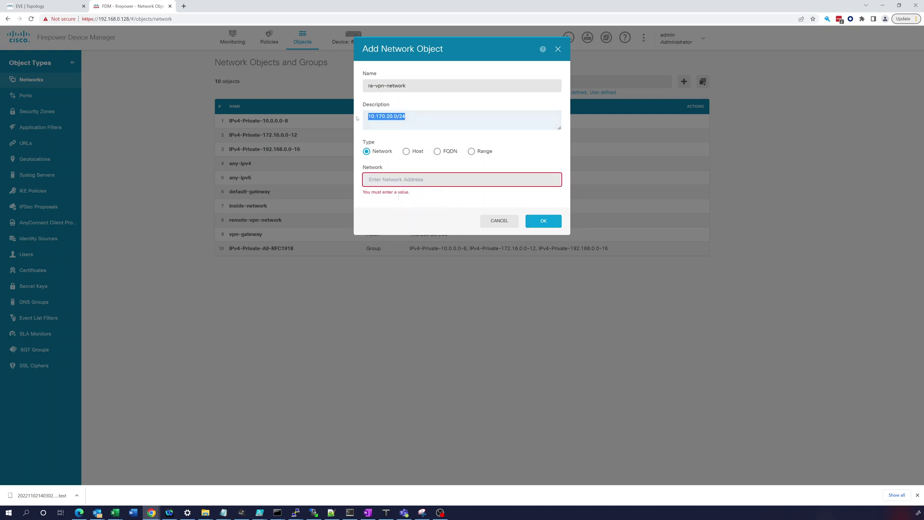
right_click(383, 117)
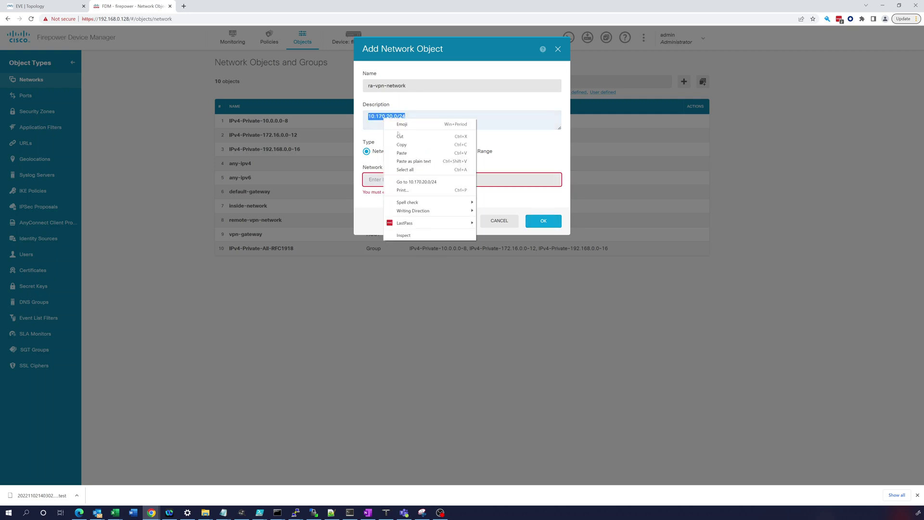
click(400, 137)
right_click(390, 177)
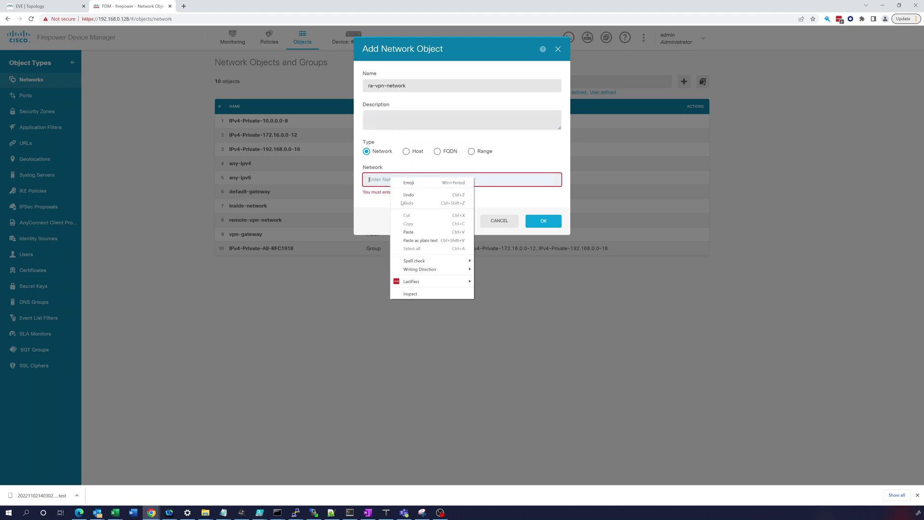
click(408, 232)
click(532, 220)
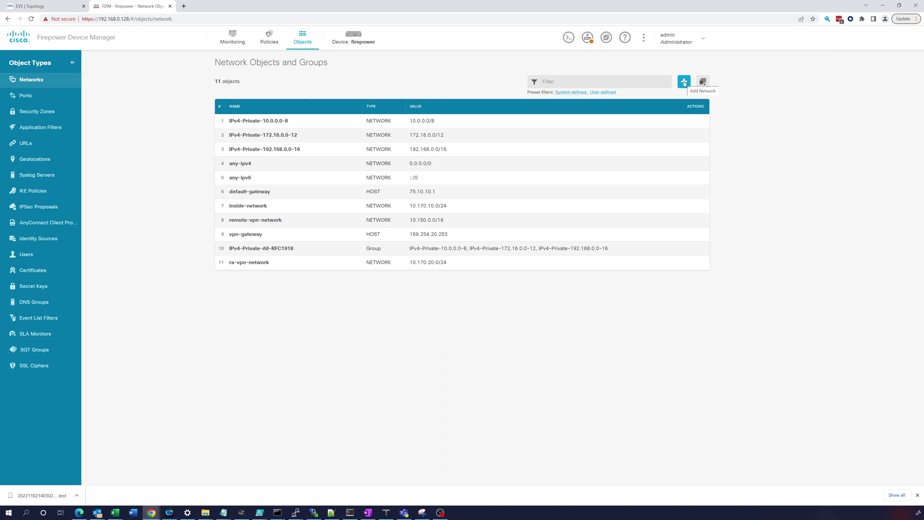
- Create Range object ra-vpn-pool spanning 10.170.20.10-10.170.20.20 and confirm it with OK
click(683, 83)
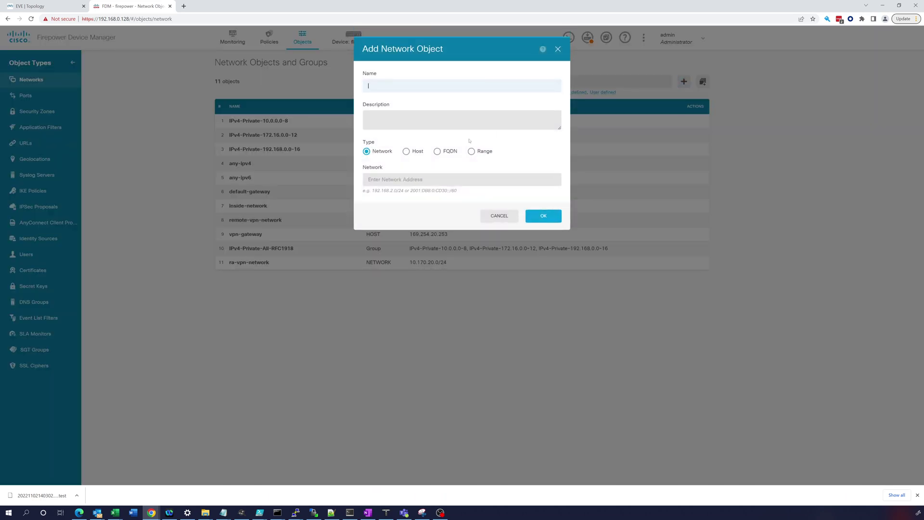
click(390, 84)
text(r)
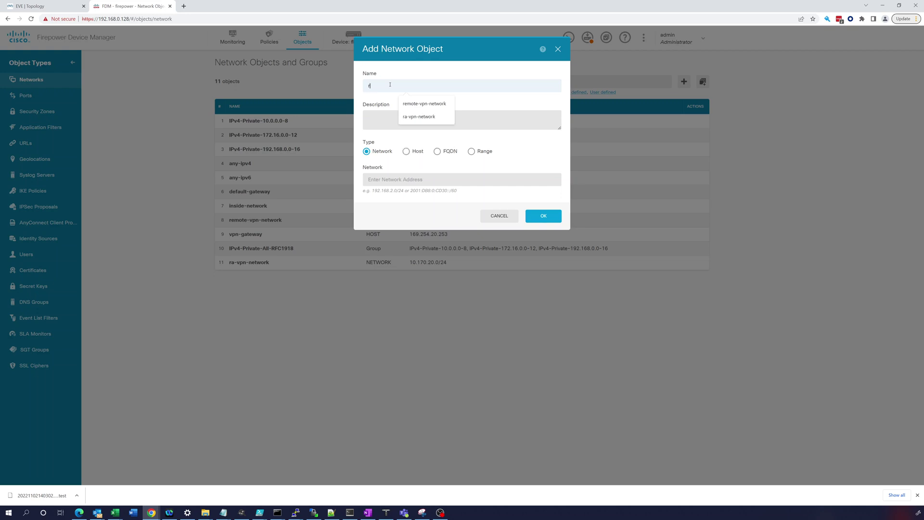
text(a-vpn)
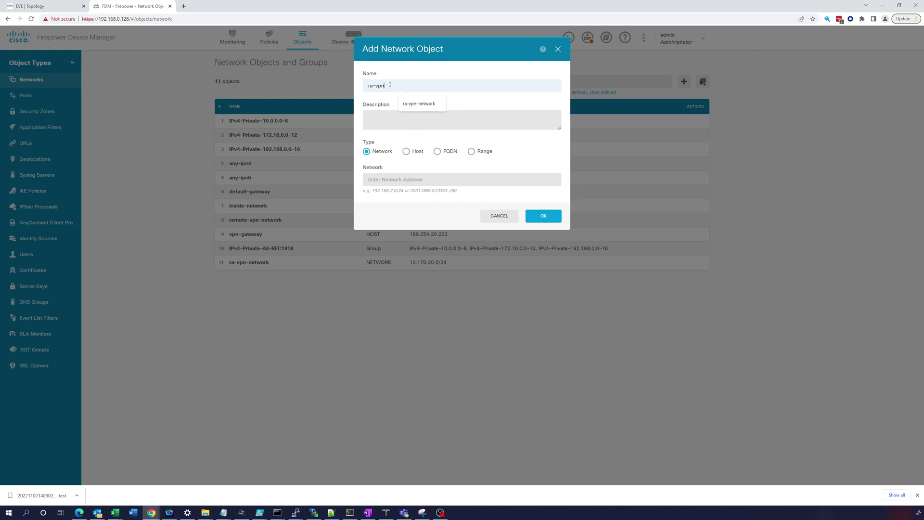
text(-pool)
key(Tab)
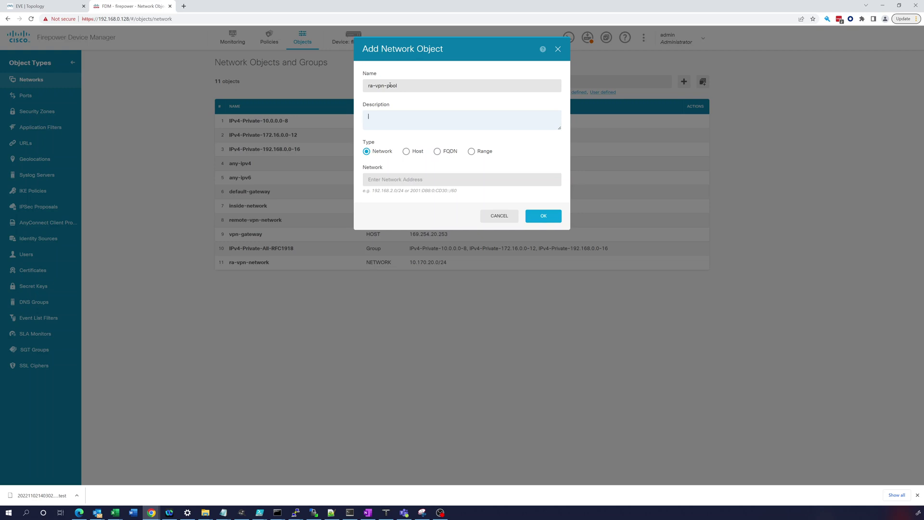
click(471, 151)
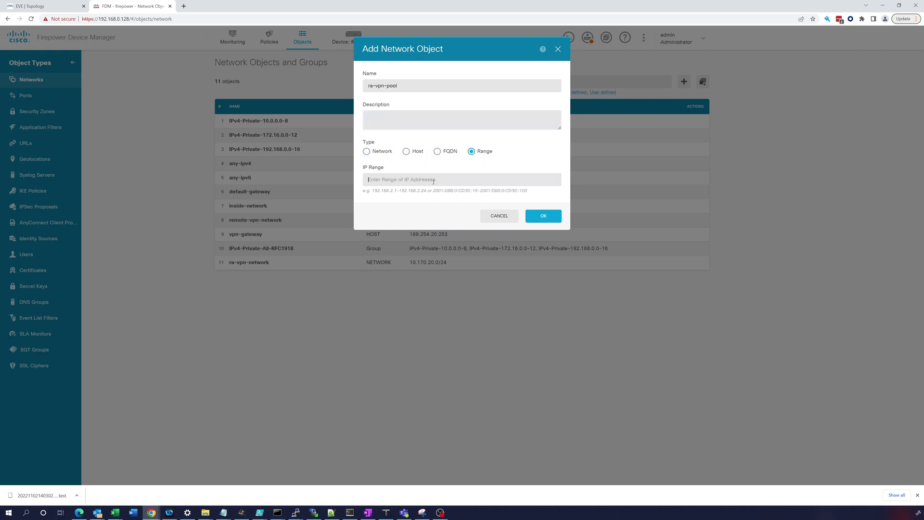
click(433, 181)
text(1)
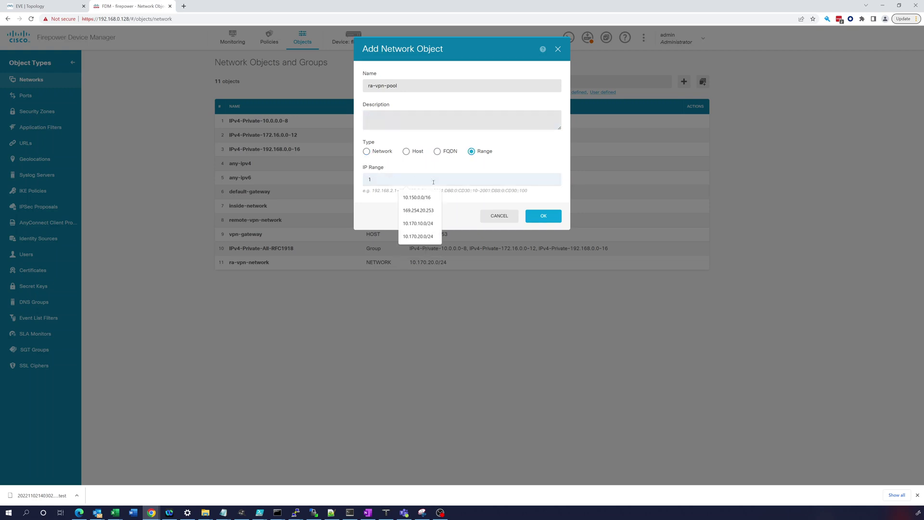
text(0.17)
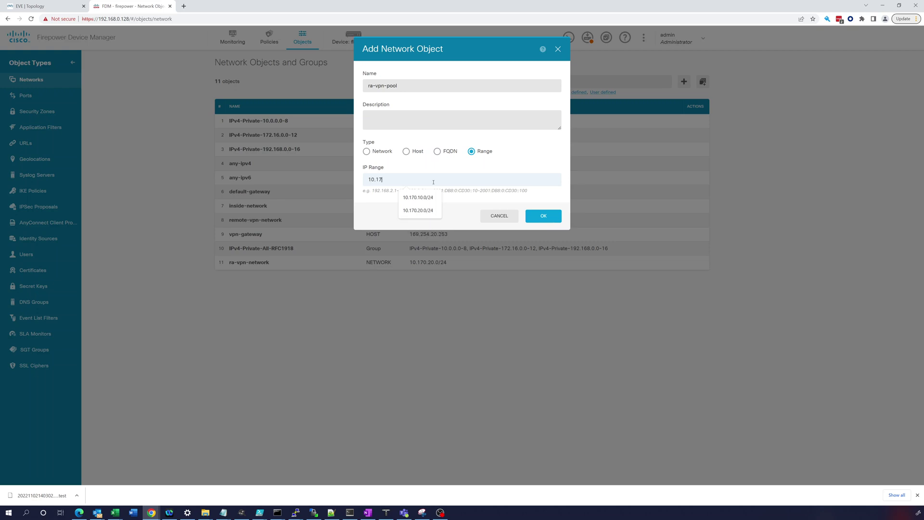
text(0.20.10)
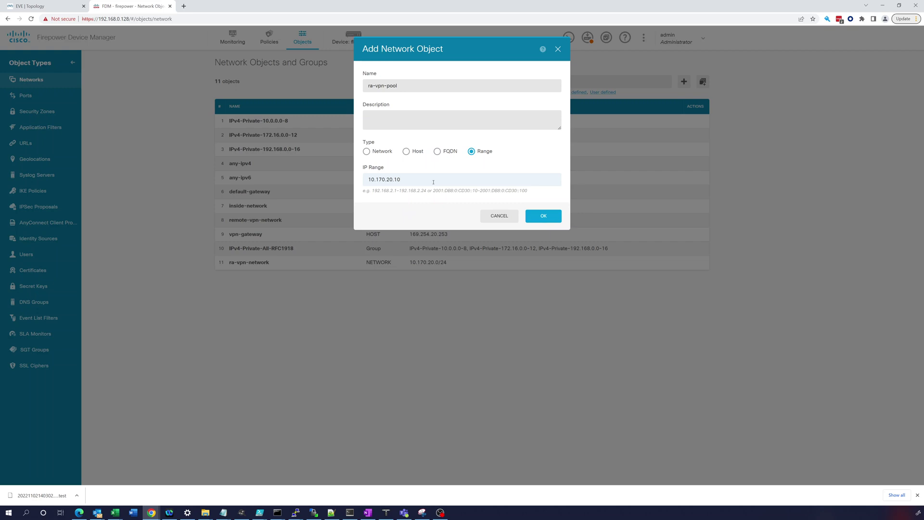
text(-10.170.20.20)
click(548, 217)
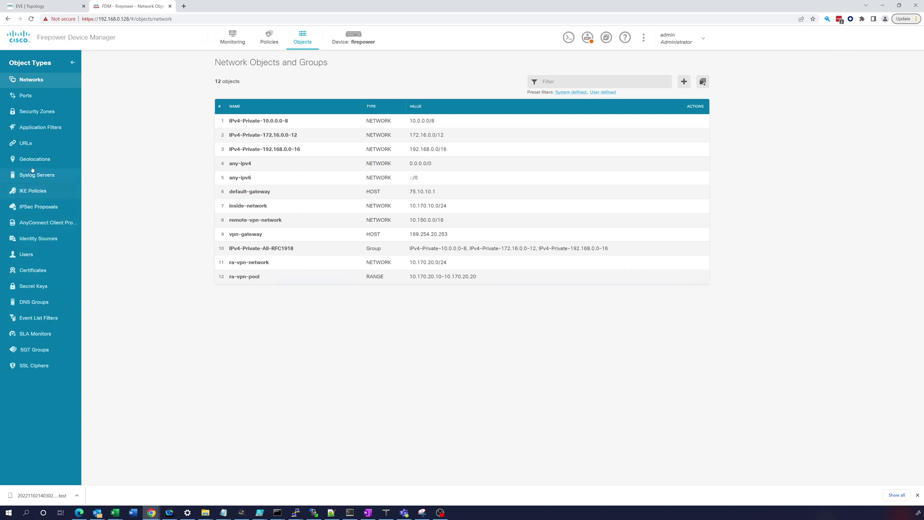
- On the DNS Groups page, save a new group CorporateDNS with server 10.170.10.100
click(42, 302)
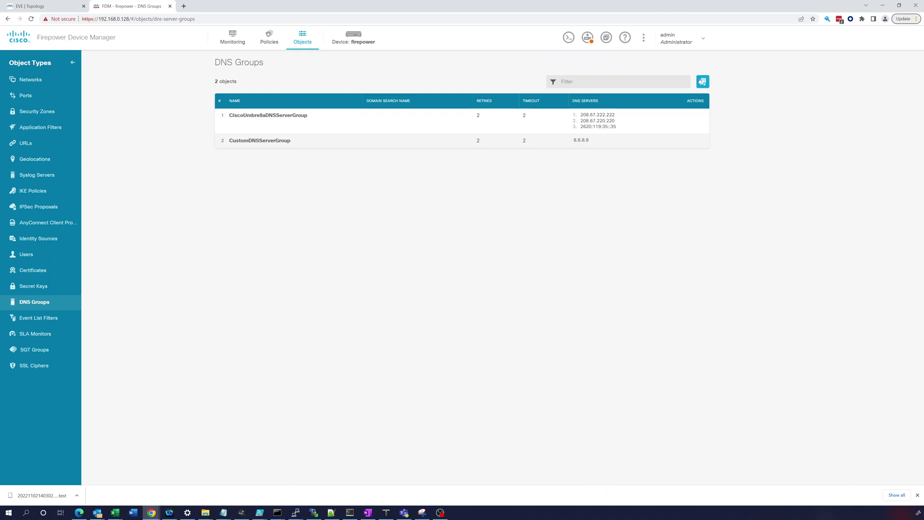
click(700, 83)
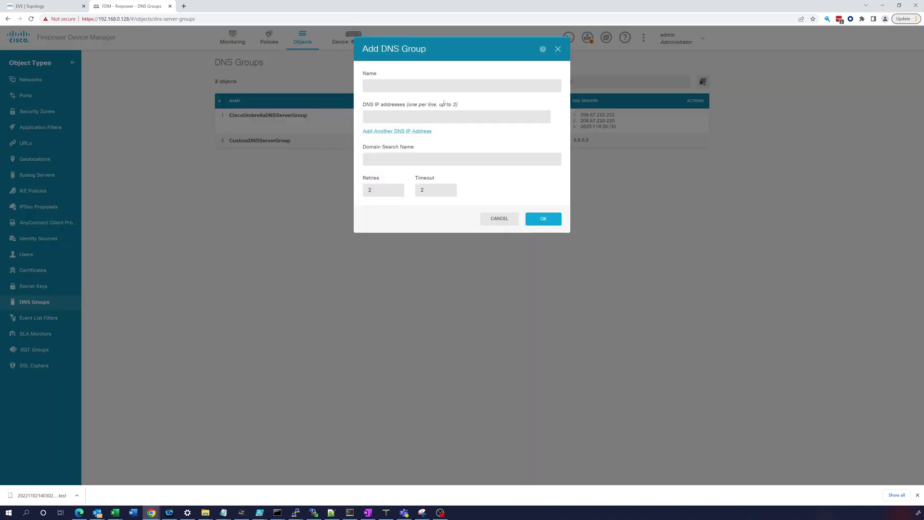
click(402, 83)
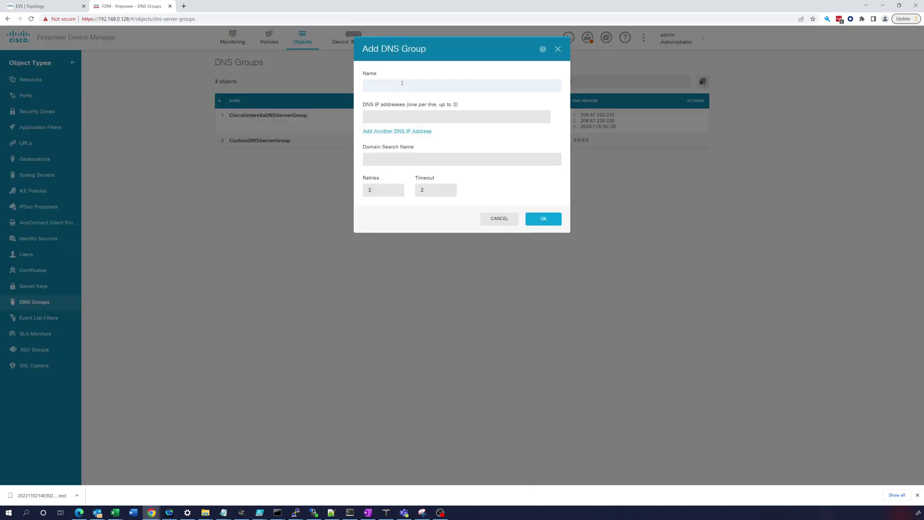
text(CorporateDNS)
key(Tab)
text(10)
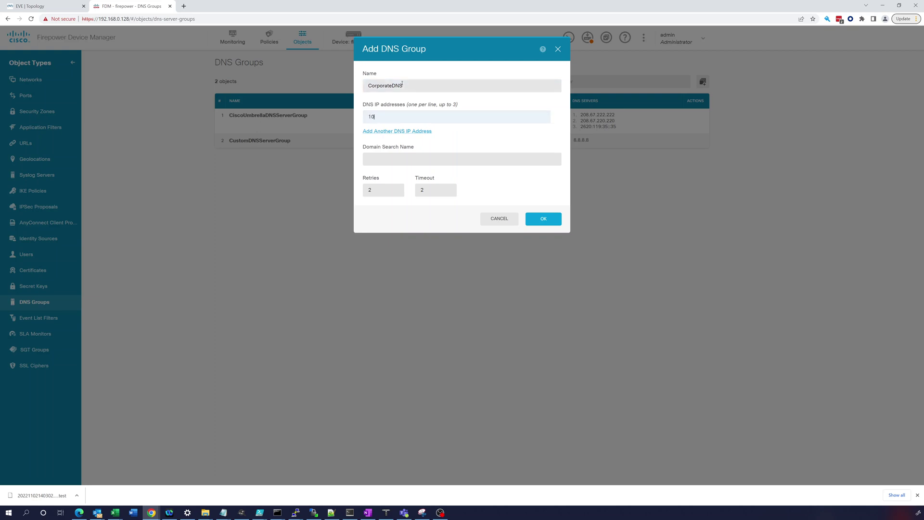
text(.170.10.100)
click(543, 219)
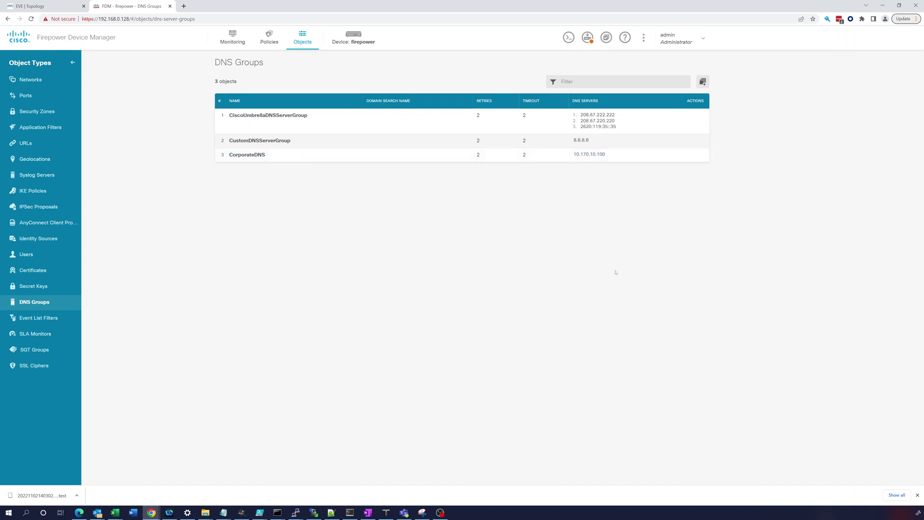
key(alt+Tab)
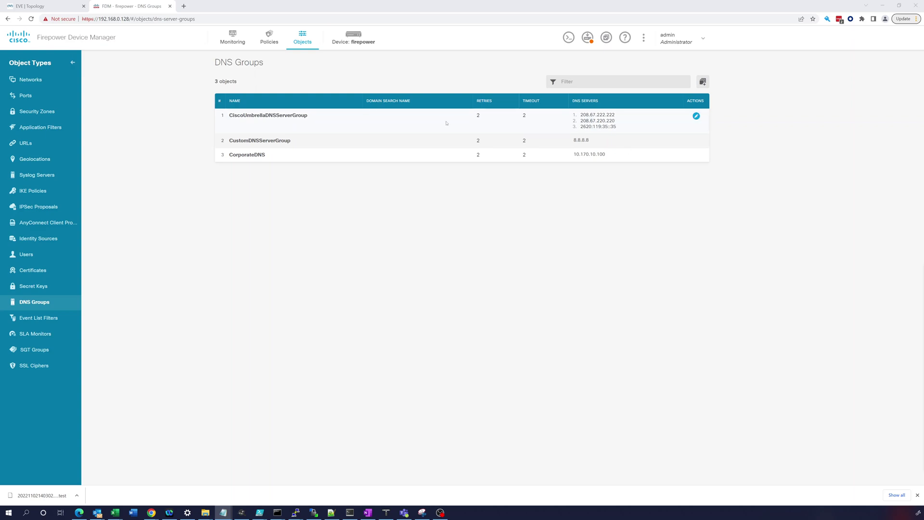
- From the ad node console, launch Active Directory Users and Computers via Server Manager Tools
click(51, 4)
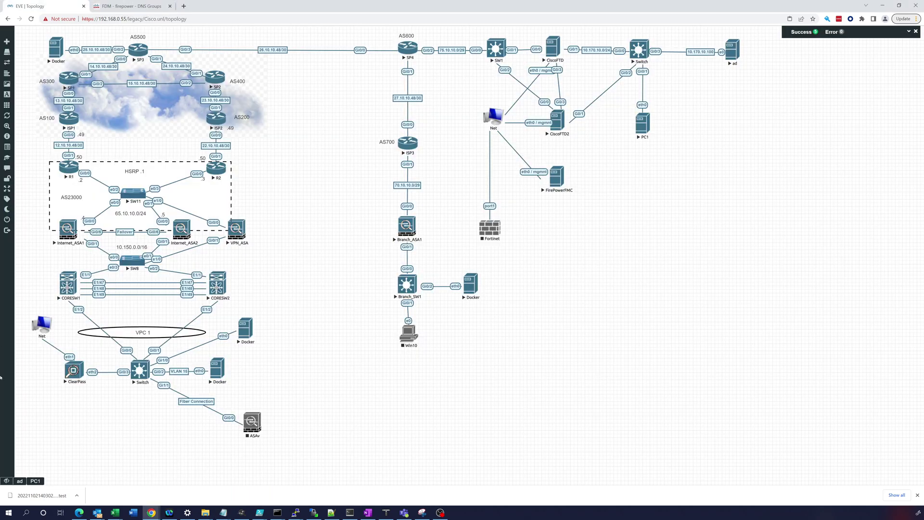
click(21, 481)
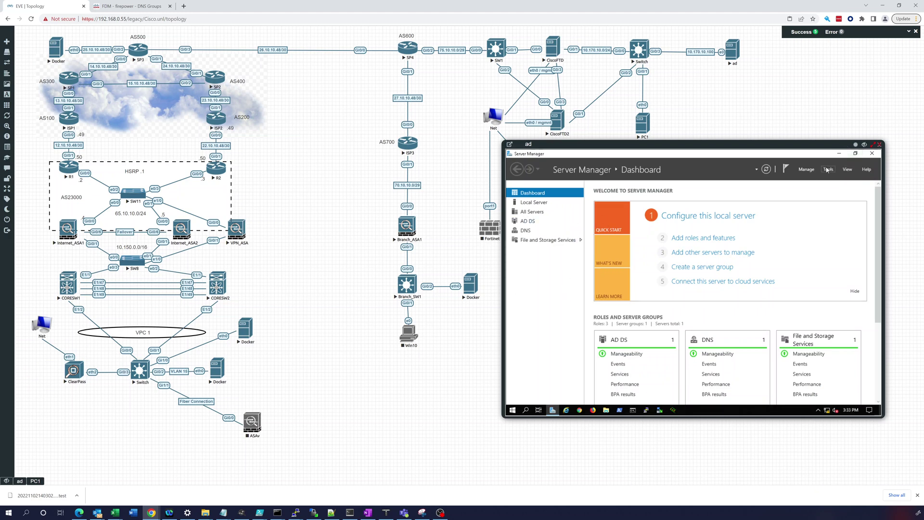
click(827, 170)
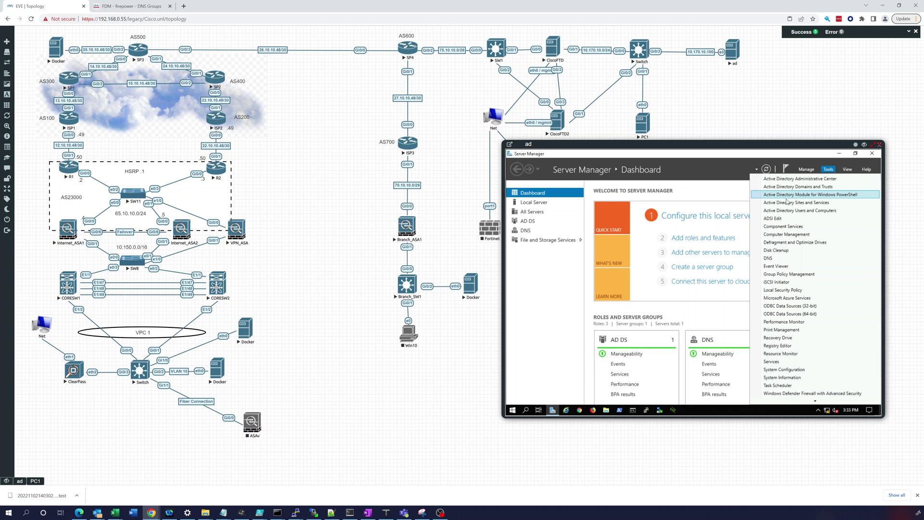
click(788, 212)
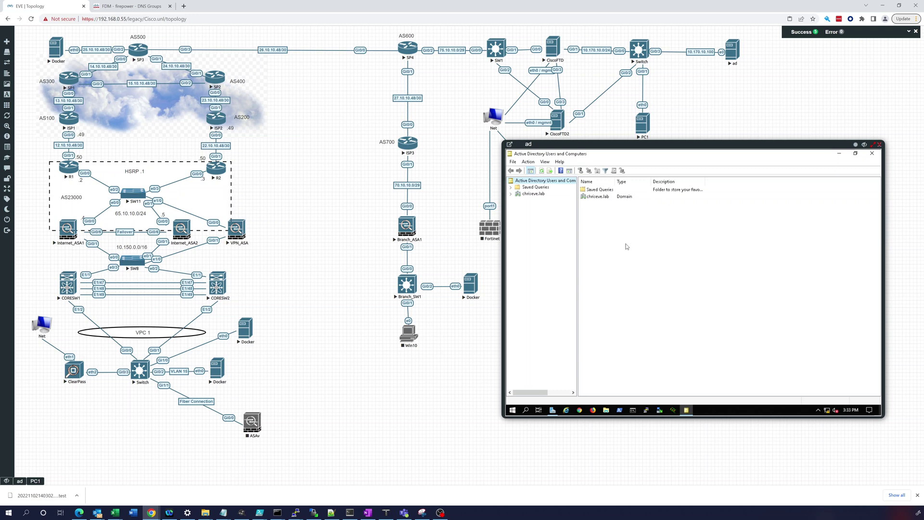
- Add a Global Security group RA-VPN-GROUP to the Users container of chriseve.lab
click(511, 194)
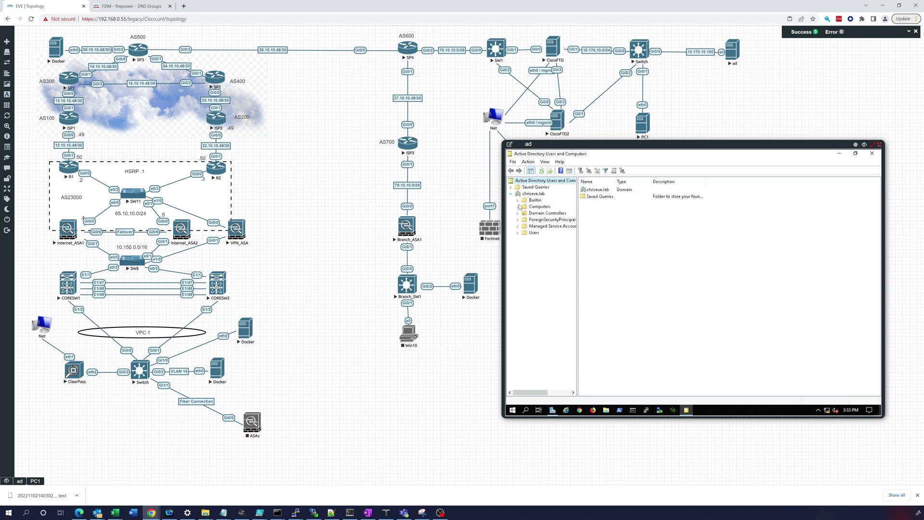
right_click(535, 234)
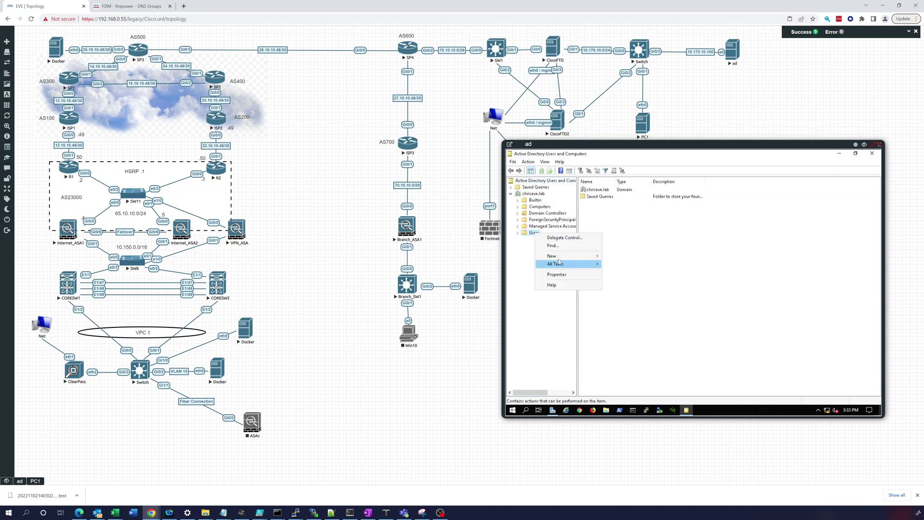
mouse_move(561, 258)
click(619, 272)
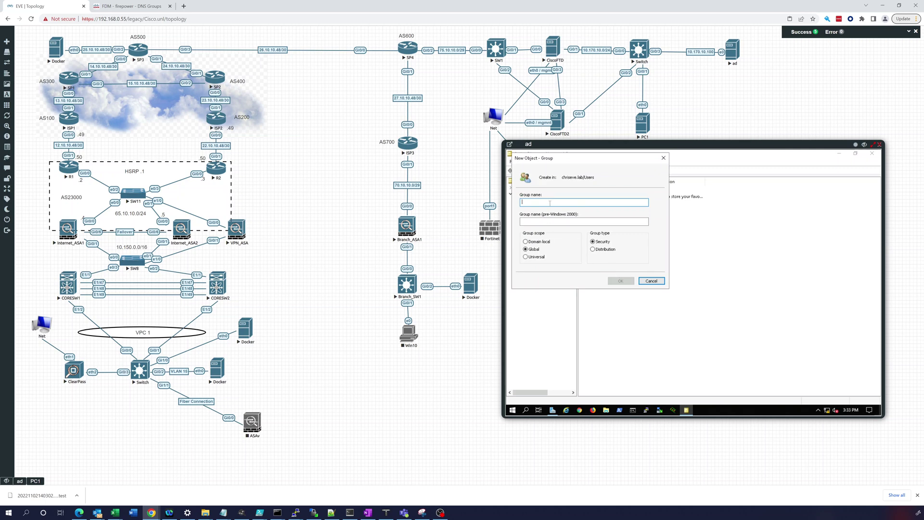
text(RA-VPN-GROUP)
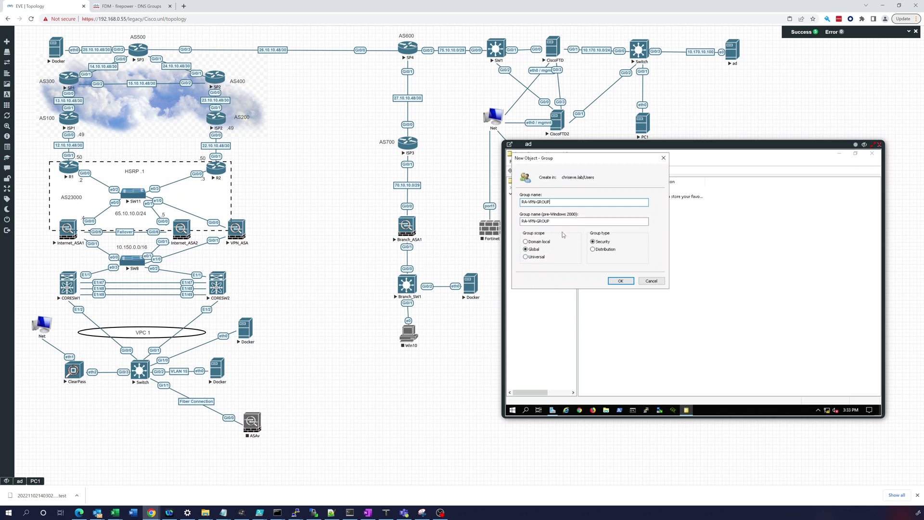
click(622, 280)
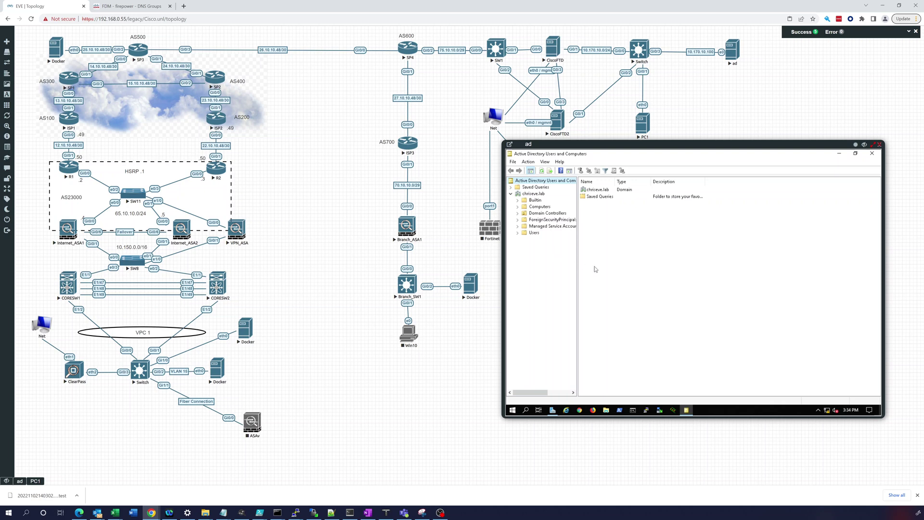
- Start a new user in Users with first and last name and logon name rauser, then continue
right_click(533, 233)
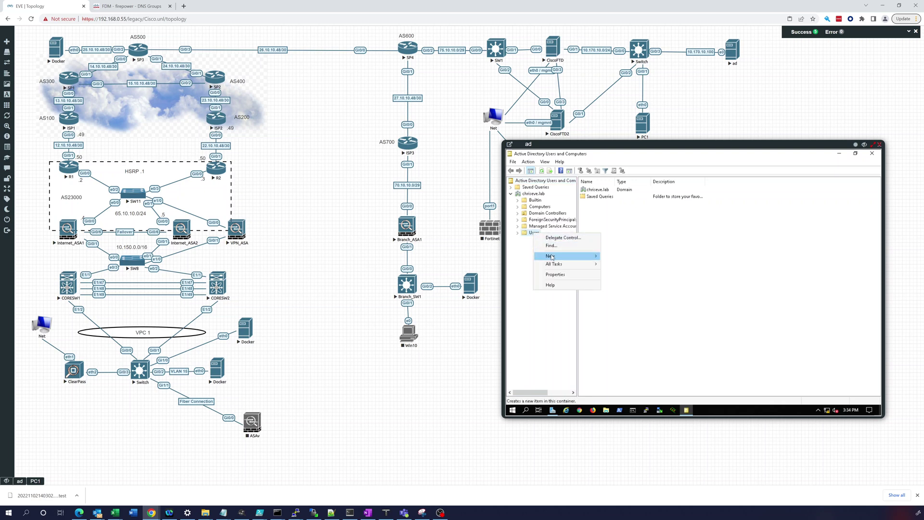
mouse_move(552, 258)
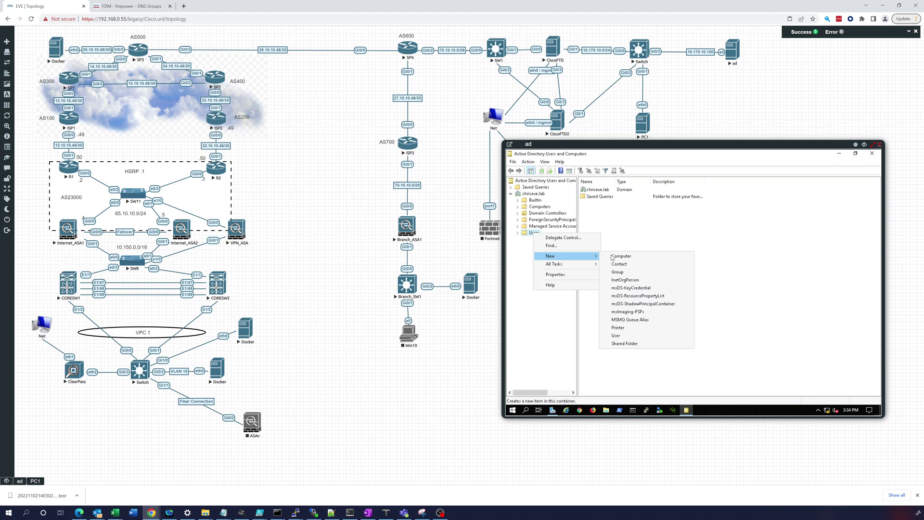
click(621, 337)
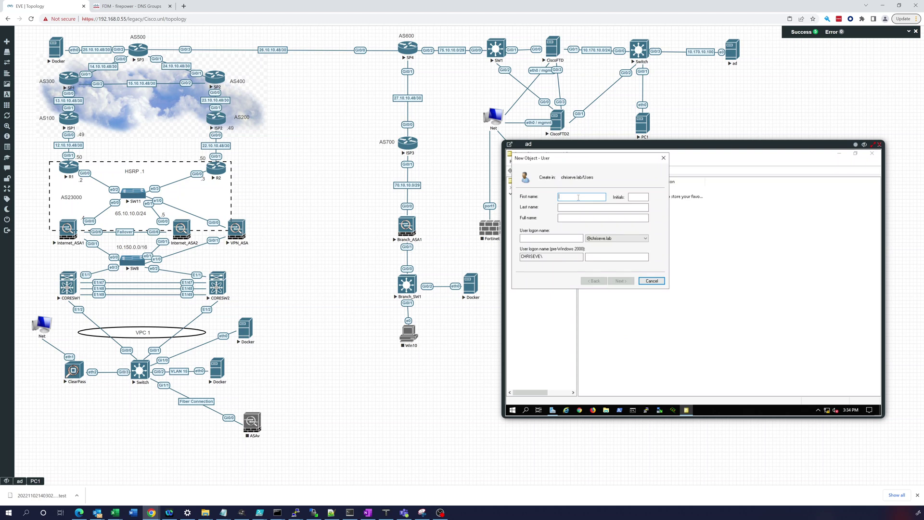
text(use)
key(Tab)
text(hom)
key(Tab)
key(Tab)
text(r)
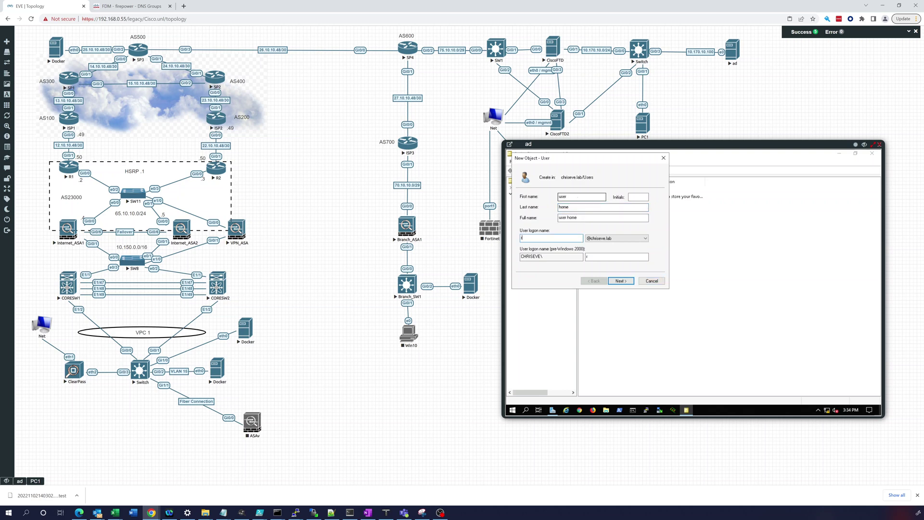
text(auser)
click(620, 281)
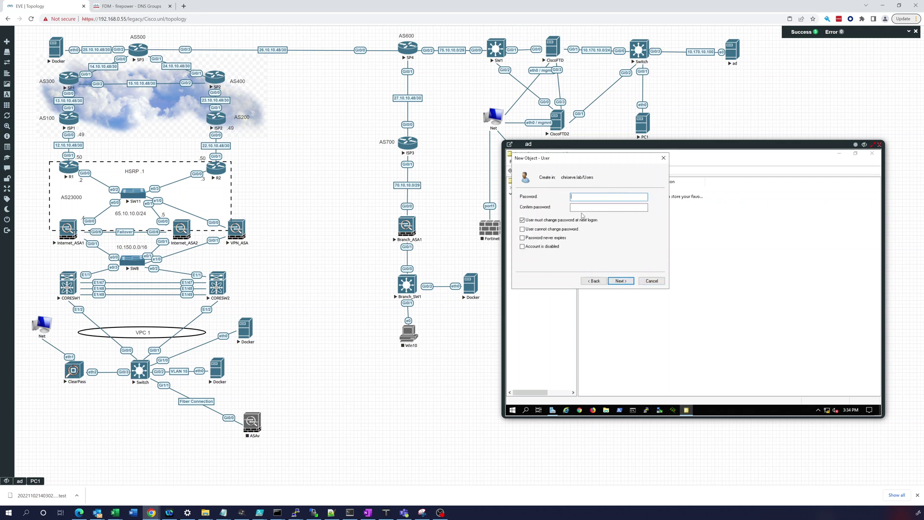
- Set the user's password without forced change at next logon and finish the wizard
click(523, 220)
click(603, 197)
text(•••••••••••••)
key(Tab)
text(••••••)
click(620, 282)
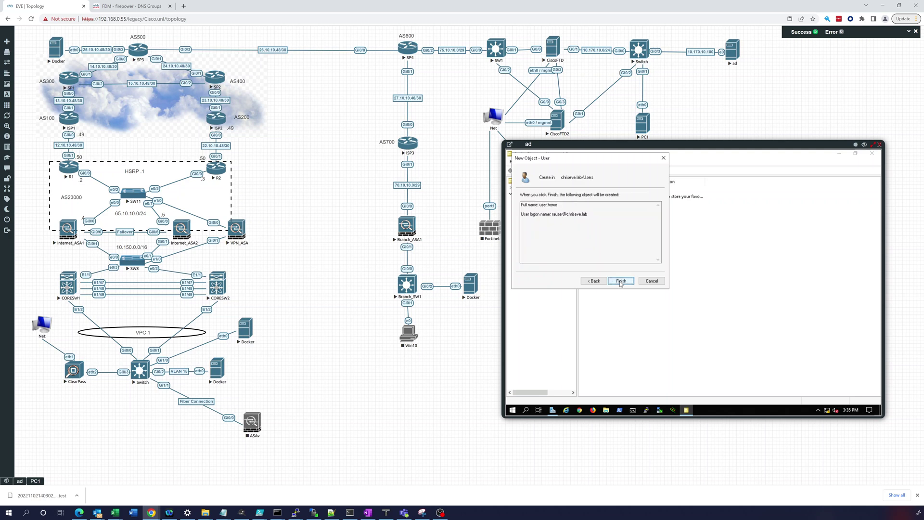
click(620, 282)
click(619, 283)
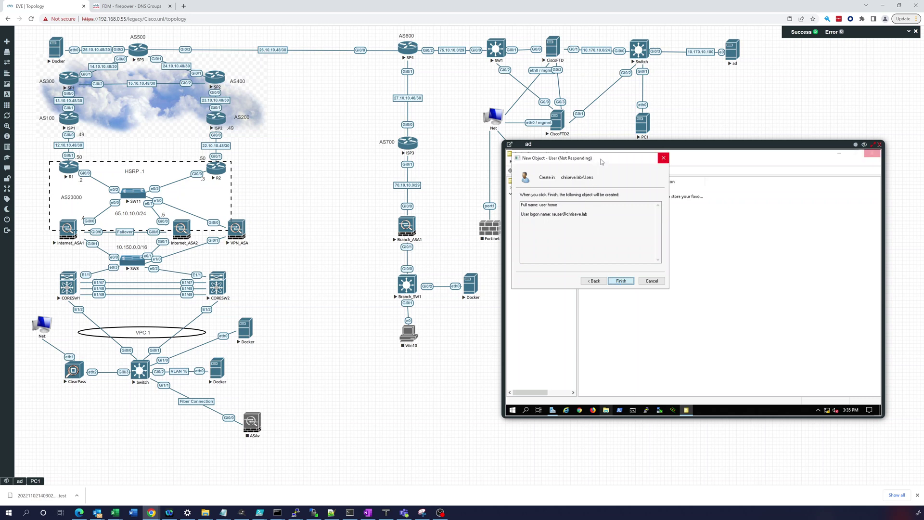
drag(605, 157, 667, 167)
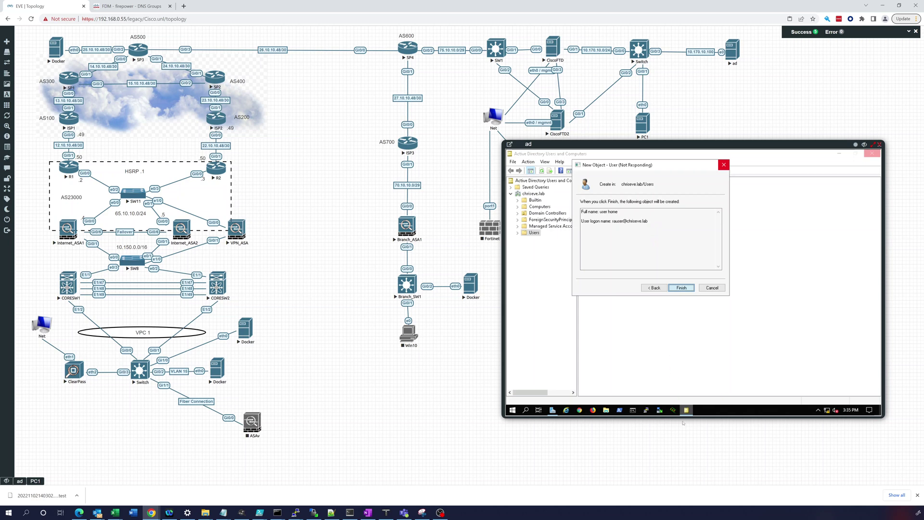
click(716, 414)
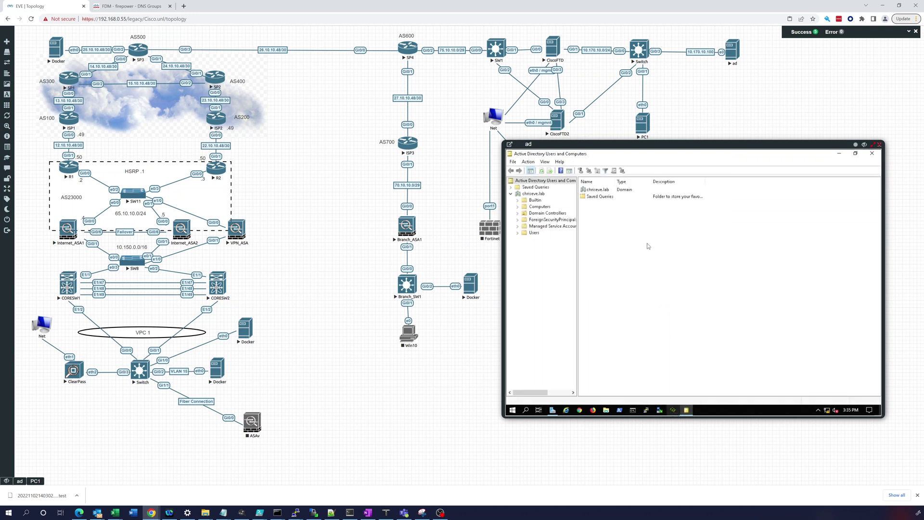
- Add the new user account to RA-VPN-GROUP, then return to the Firepower Device Manager tab
click(533, 236)
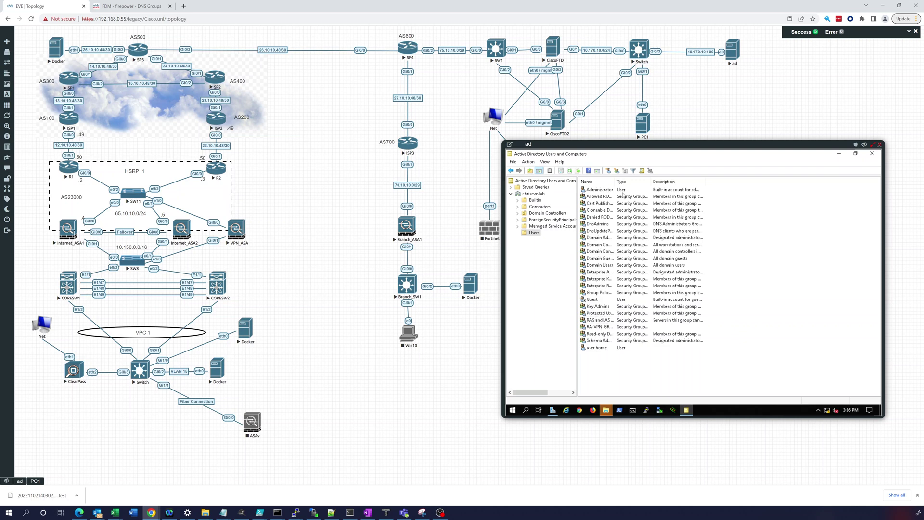
drag(614, 180, 645, 180)
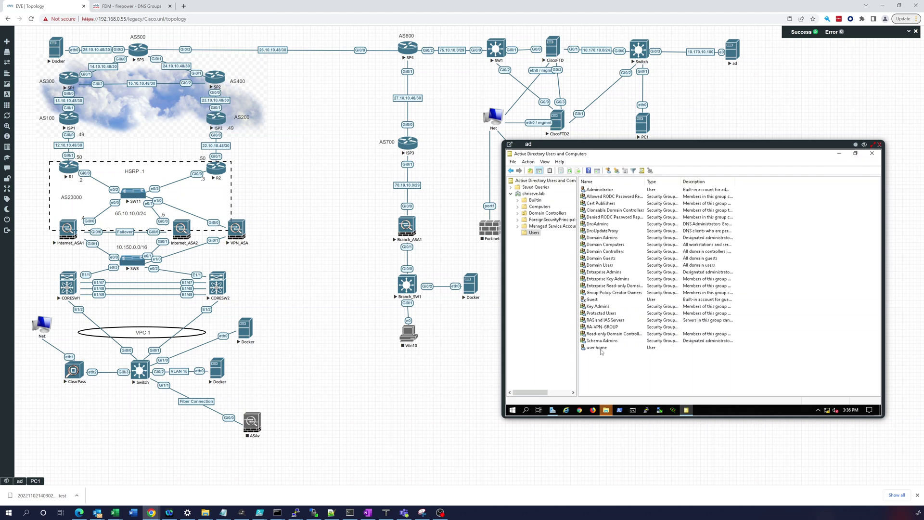
right_click(601, 350)
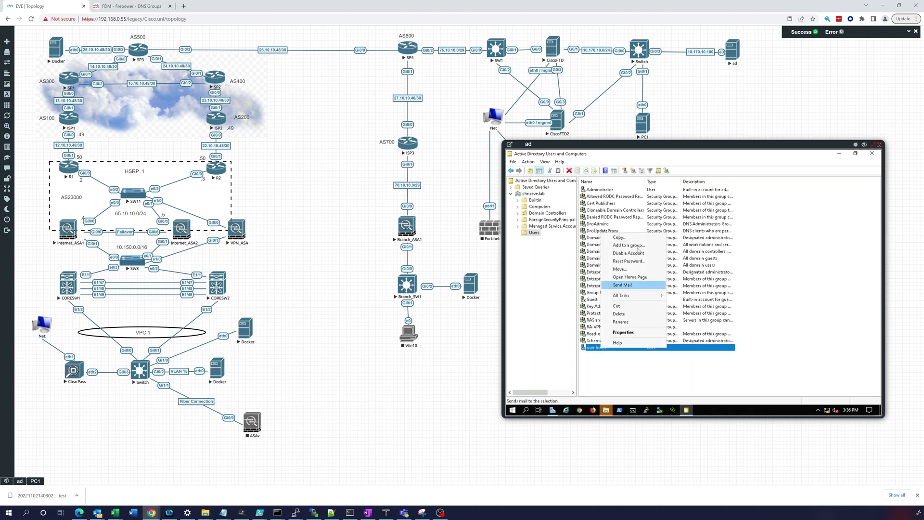
click(638, 246)
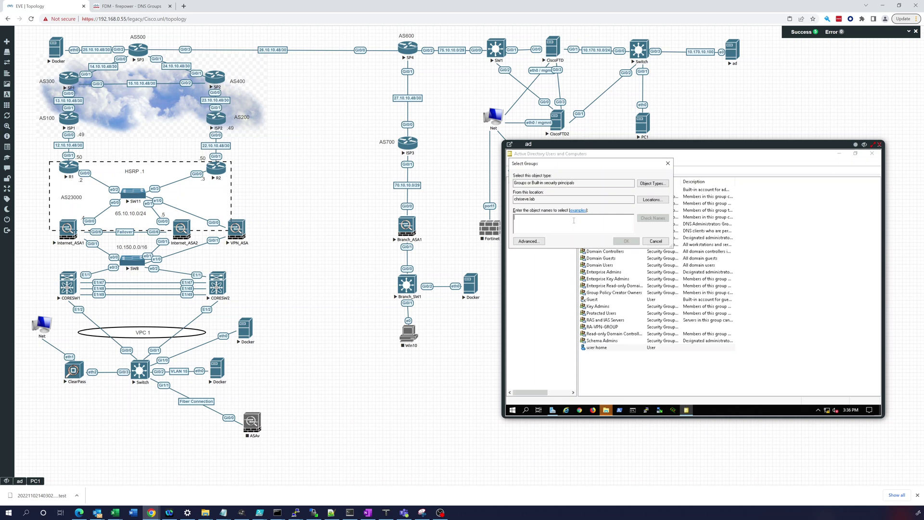
text(RA)
click(652, 218)
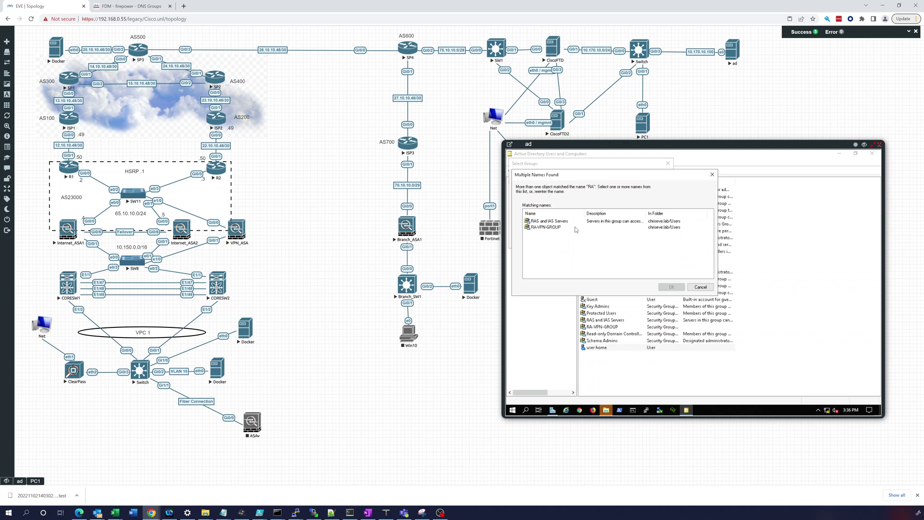
double_click(549, 228)
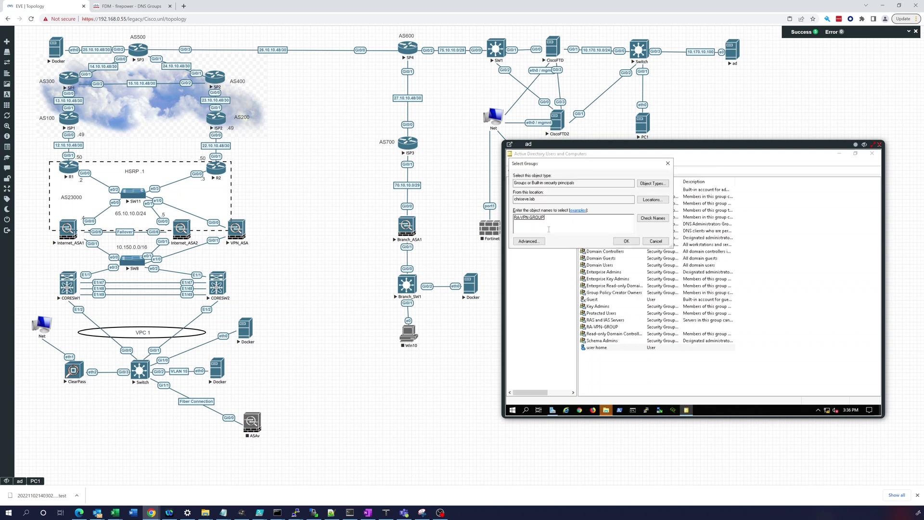
click(625, 240)
click(750, 307)
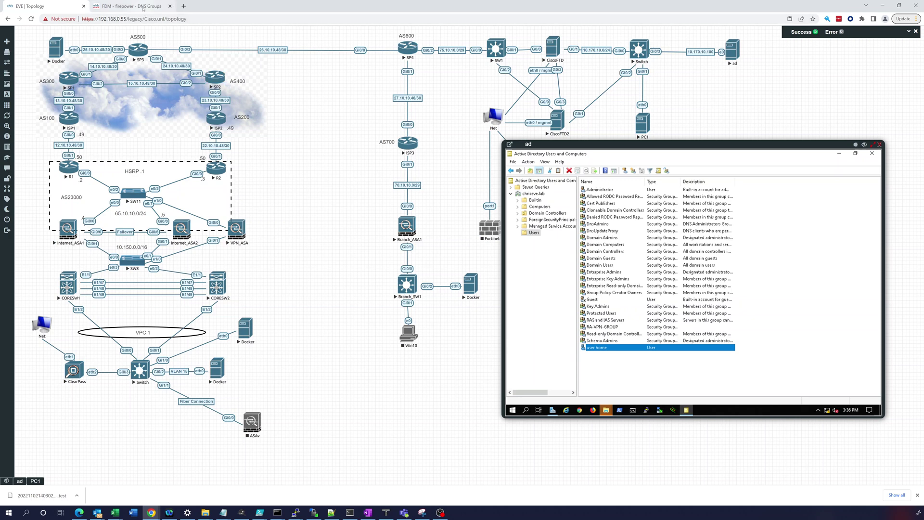
click(129, 6)
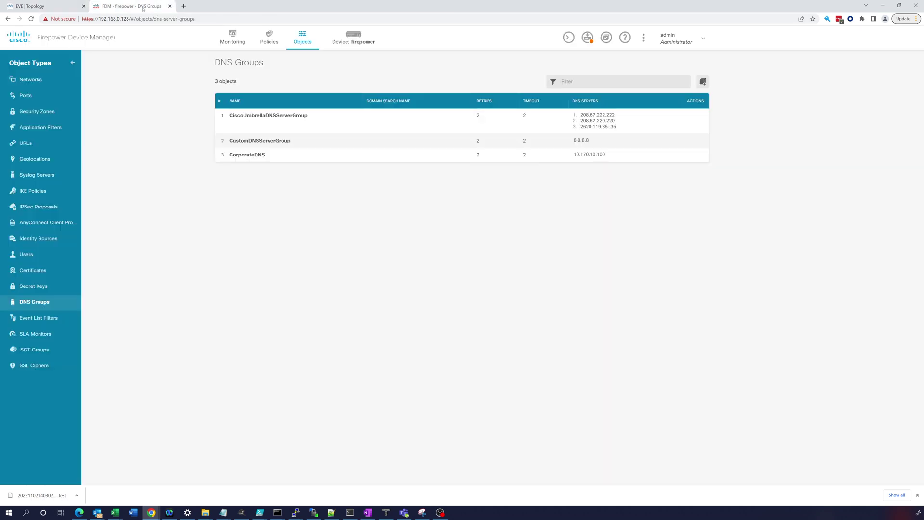
- Navigate through Device and Objects to the Identity Sources object list
click(353, 38)
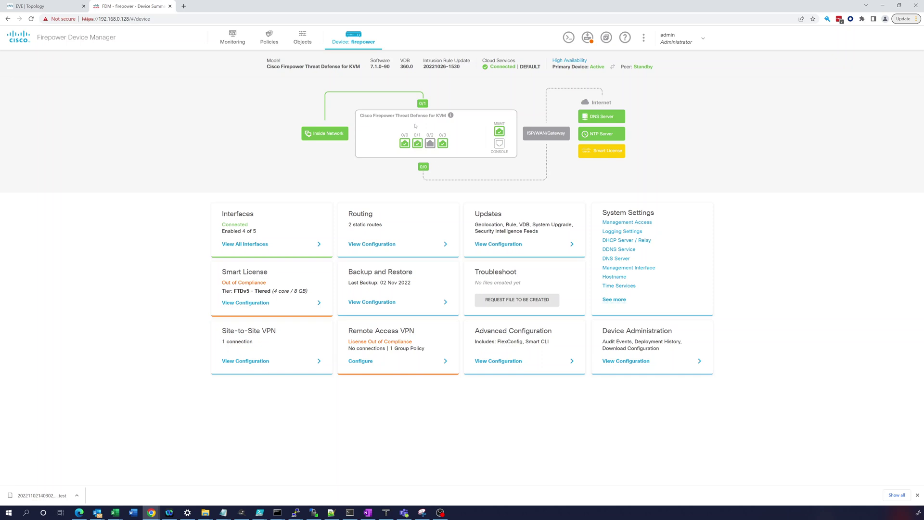
click(303, 38)
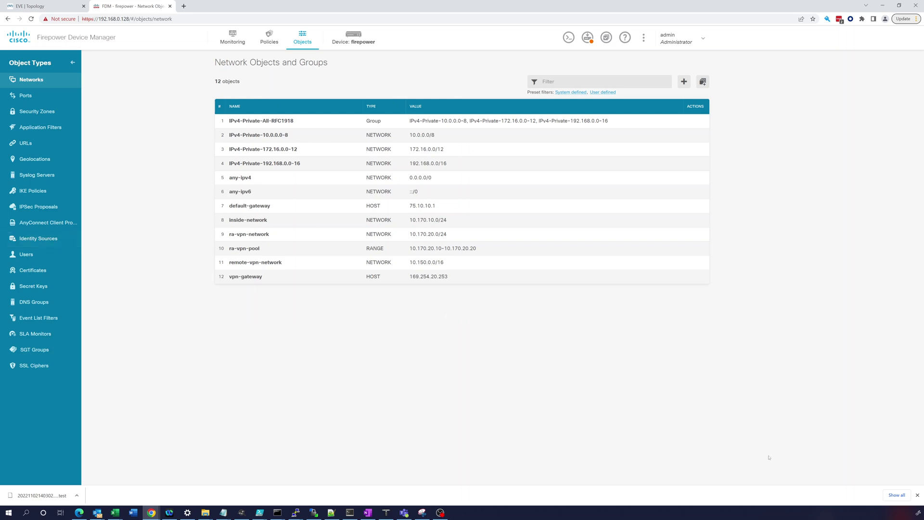
click(44, 238)
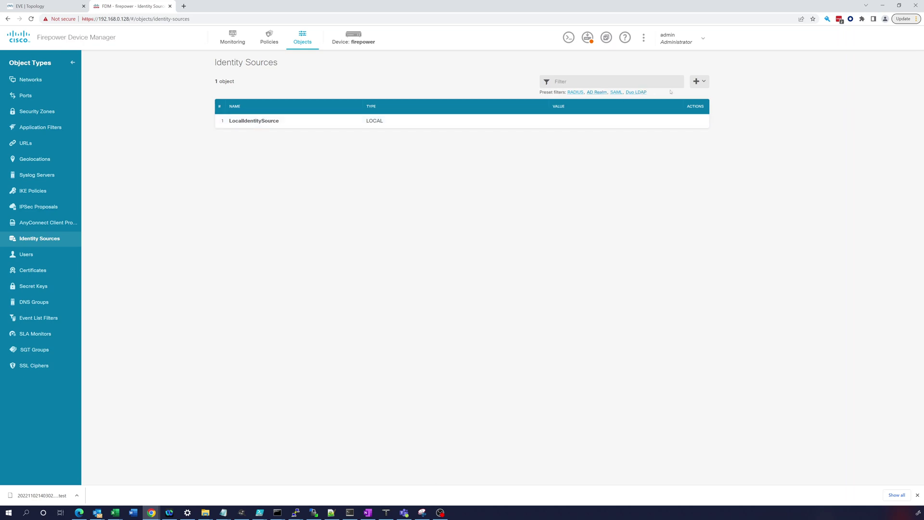
- Add a new AD Realm identity source named chriseve-ad-server
click(697, 83)
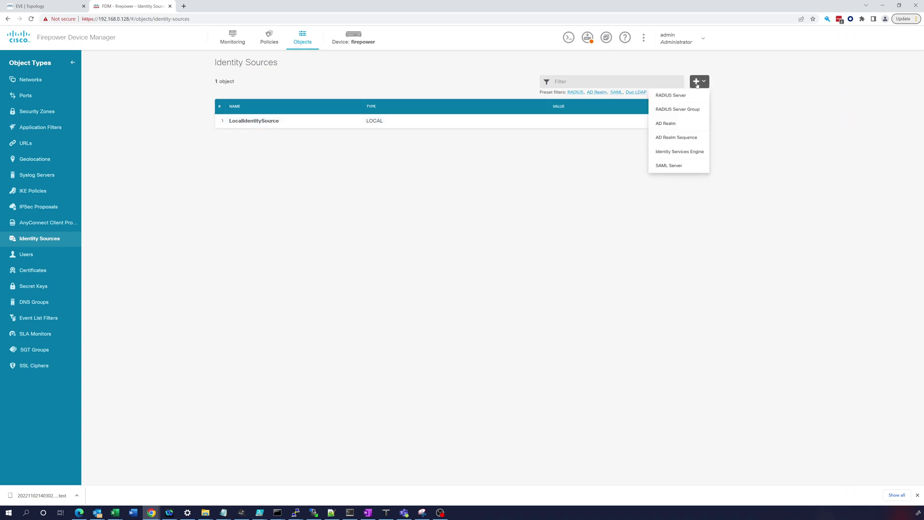
click(674, 123)
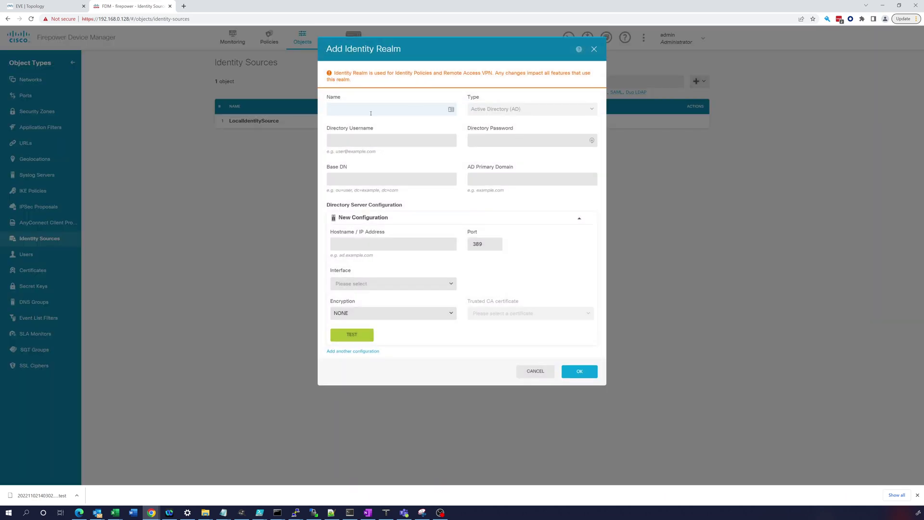
click(338, 108)
text(chriseve ad-server)
- Enter the administrator directory credentials, base DN dc=chriseve, dc=lab and primary domain chriseve.lab
key(Tab)
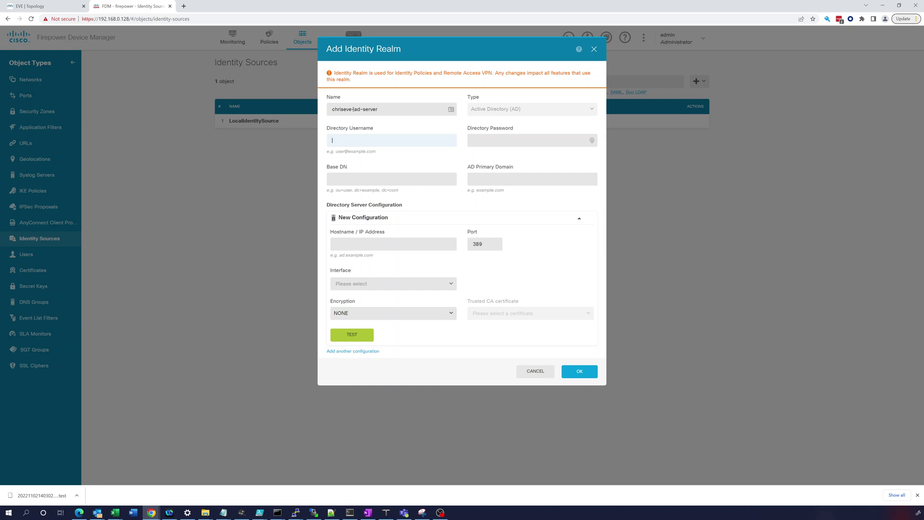
key(Tab)
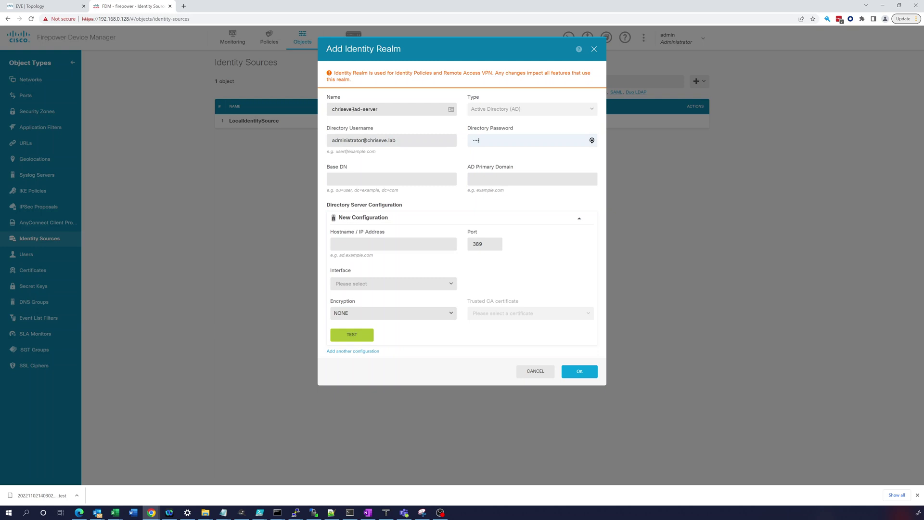
key(Tab)
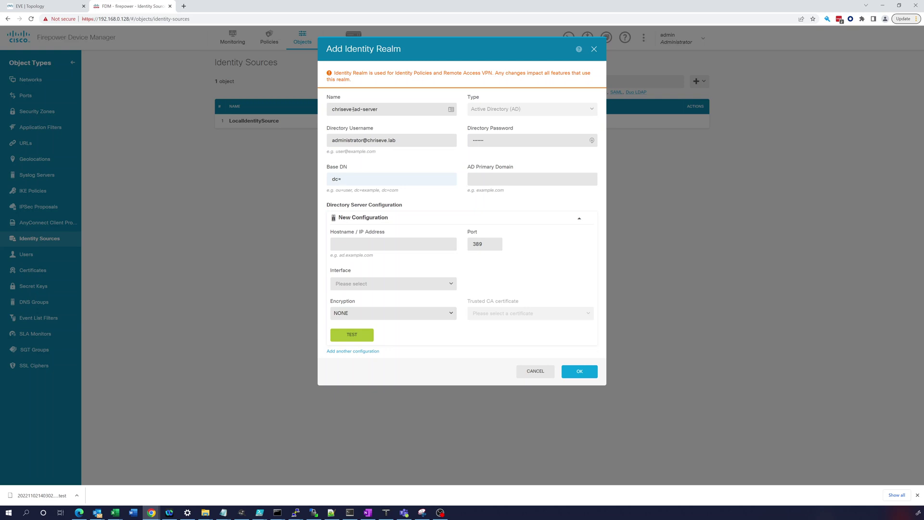
text(dc=chriseve, dc=lab)
key(Tab)
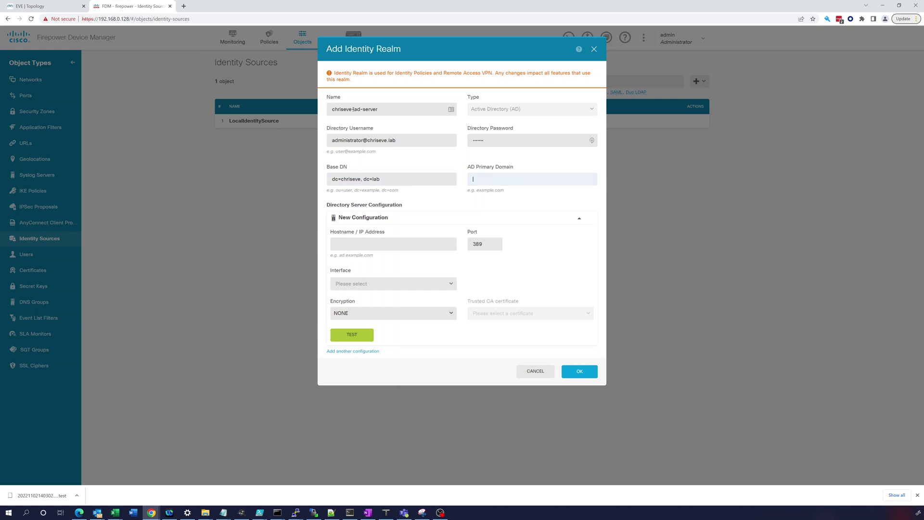
text(ch)
text(riseve.ba)
text(b)
click(335, 243)
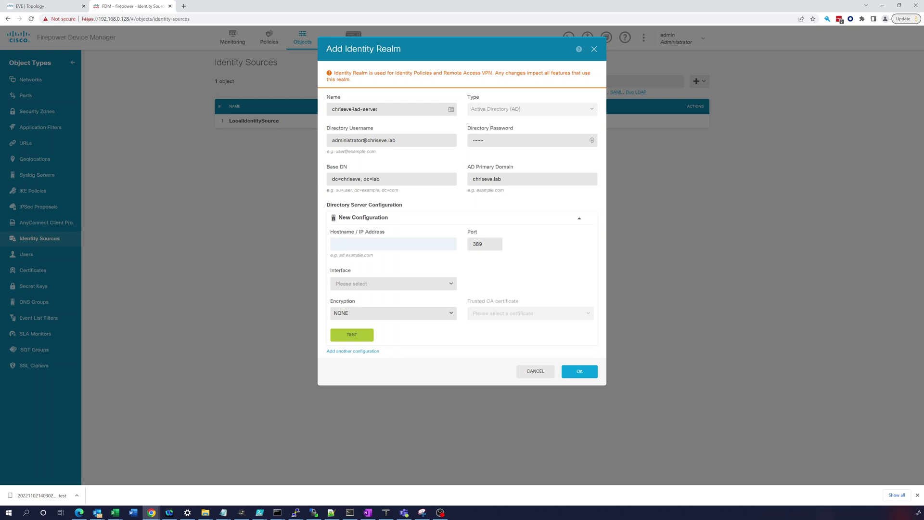
- Point the realm at 10.170.10.100 via the inside (GigabitEthernet0/1) interface and test the connection
text(10.170.10.100)
click(383, 283)
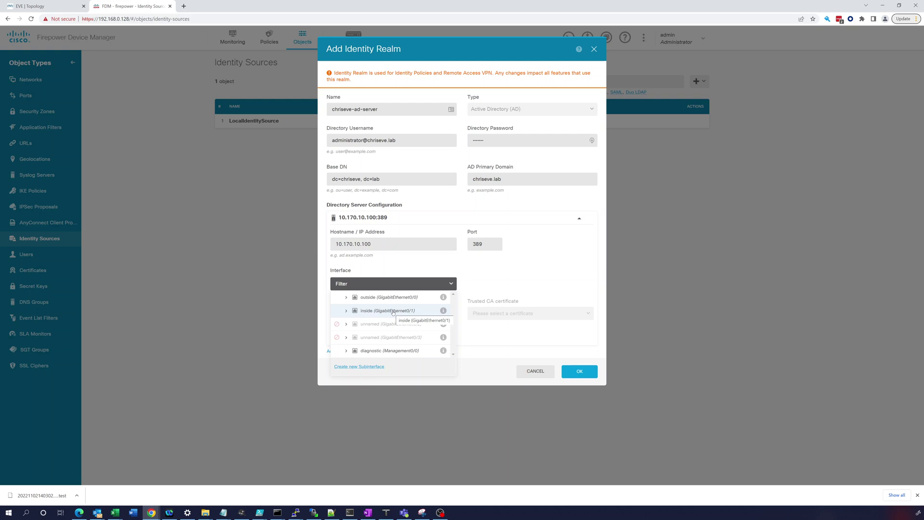
click(387, 311)
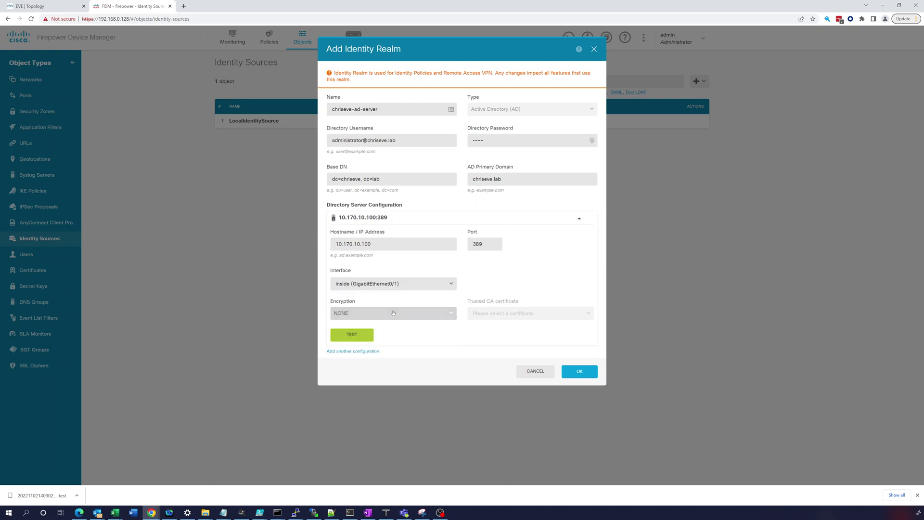
click(353, 336)
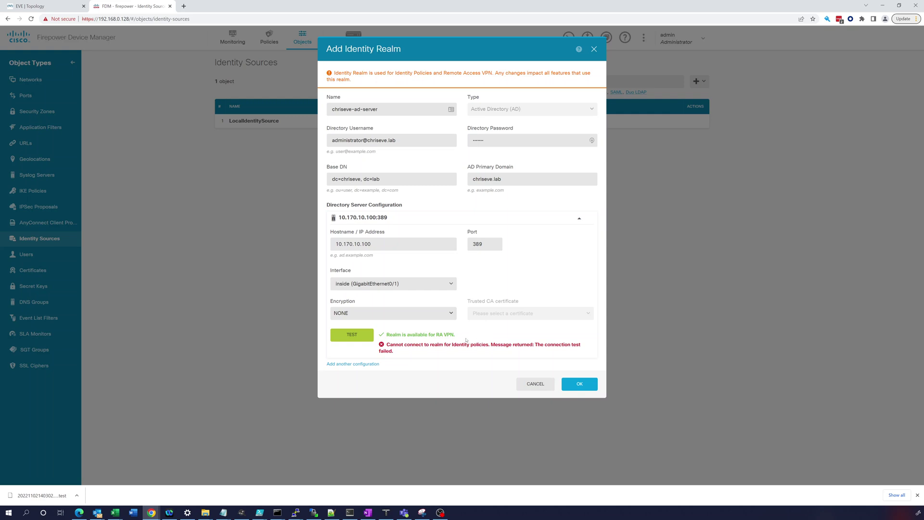
- Save the chriseve-ad-server realm, then deploy all pending changes to the firewall with Deploy Now
click(575, 385)
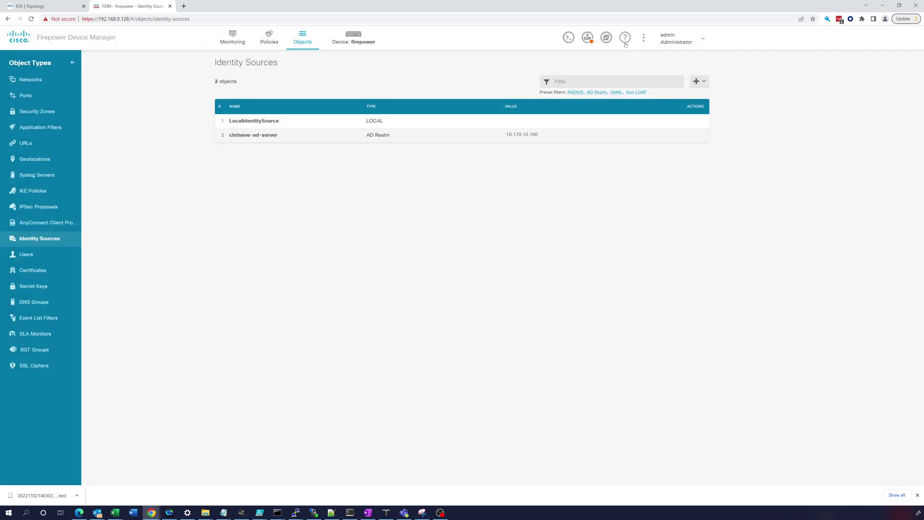
click(588, 38)
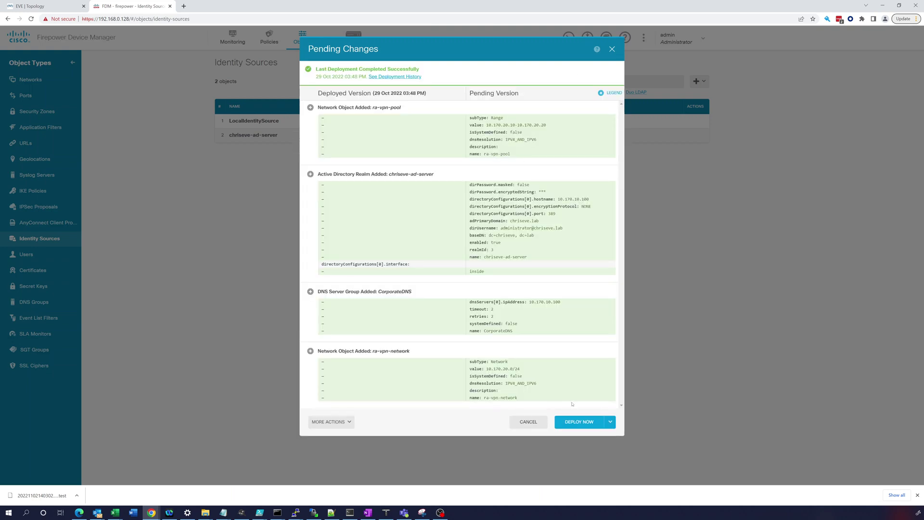
click(577, 422)
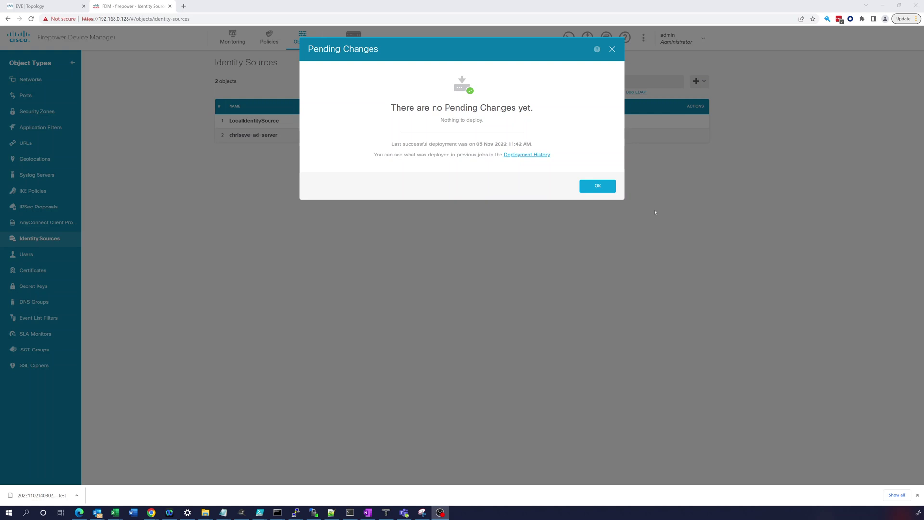
click(597, 185)
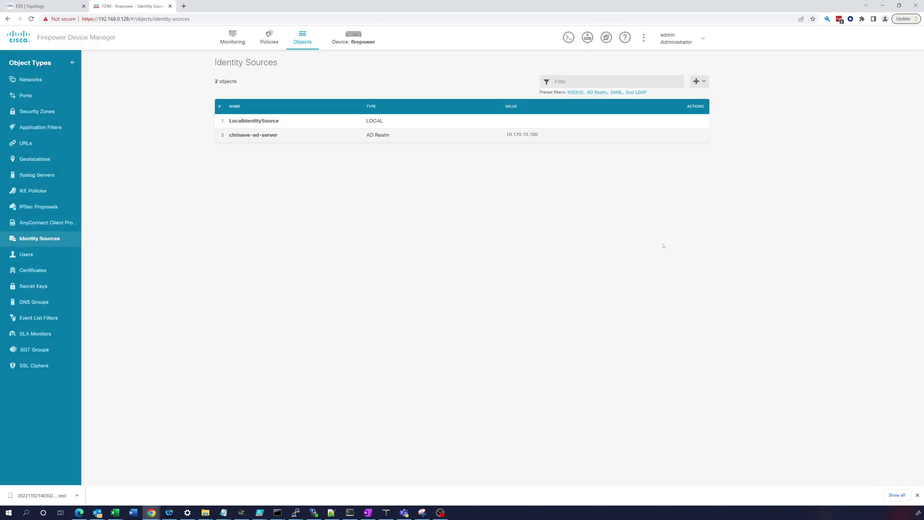
key(alt+Tab)
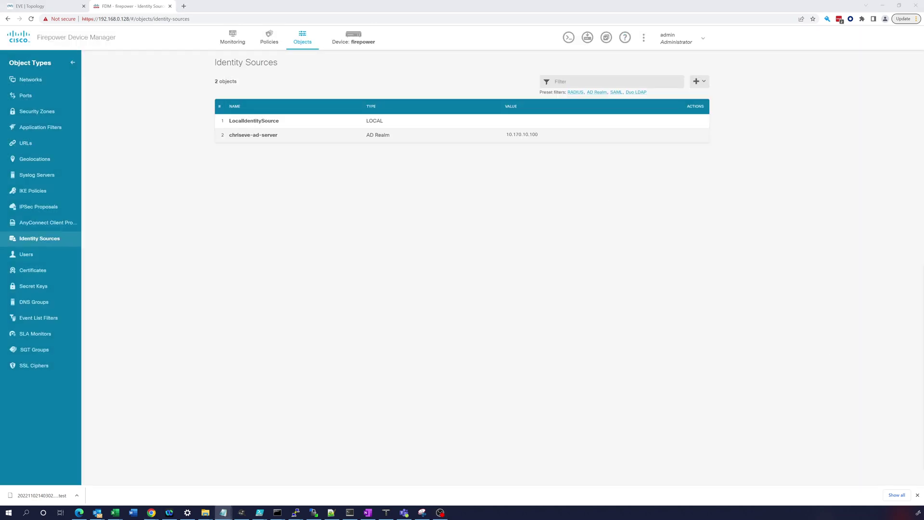